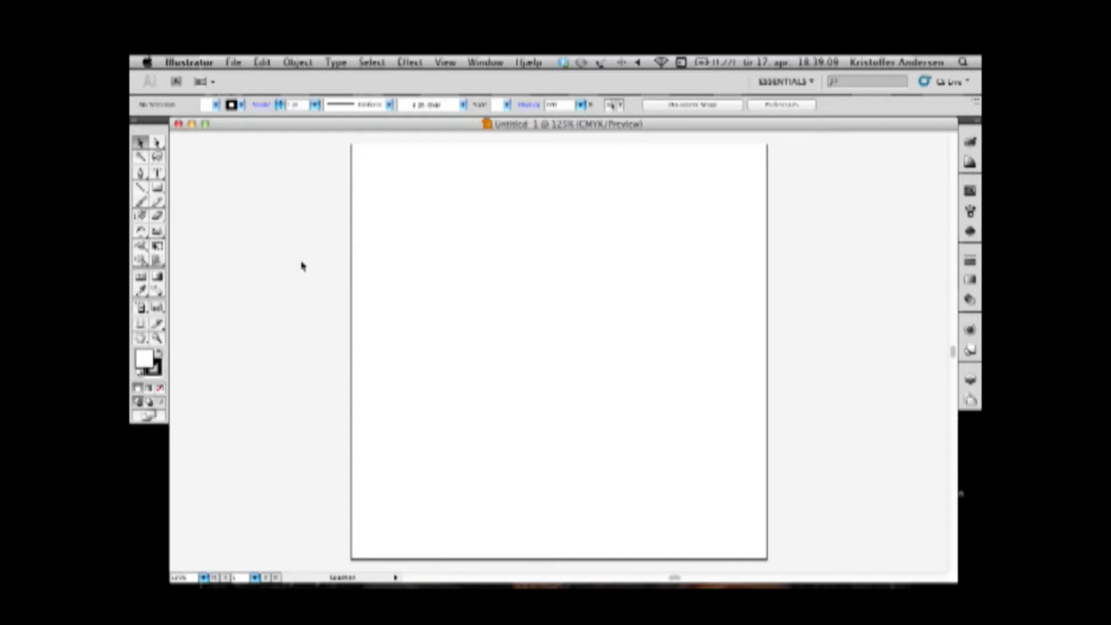
Step: Draw a straight diagonal line rising to the right across the middle of the blank artboard with the Line Segment tool
{"action": "left_click", "coordinate": [140, 188]}
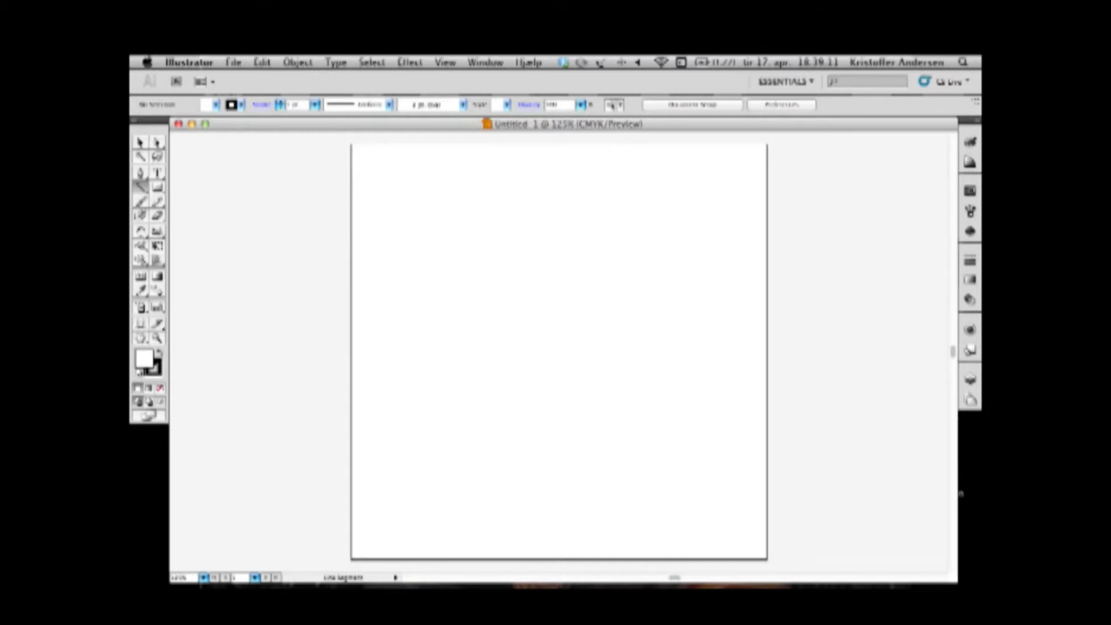
{"action": "left_click_drag", "start_coordinate": [426, 375], "coordinate": [628, 259]}
Step: Switch to Photoshop and draw a diagonal line rising to the right on the transparent canvas with the Line tool
{"action": "key", "text": "ctrl+Right"}
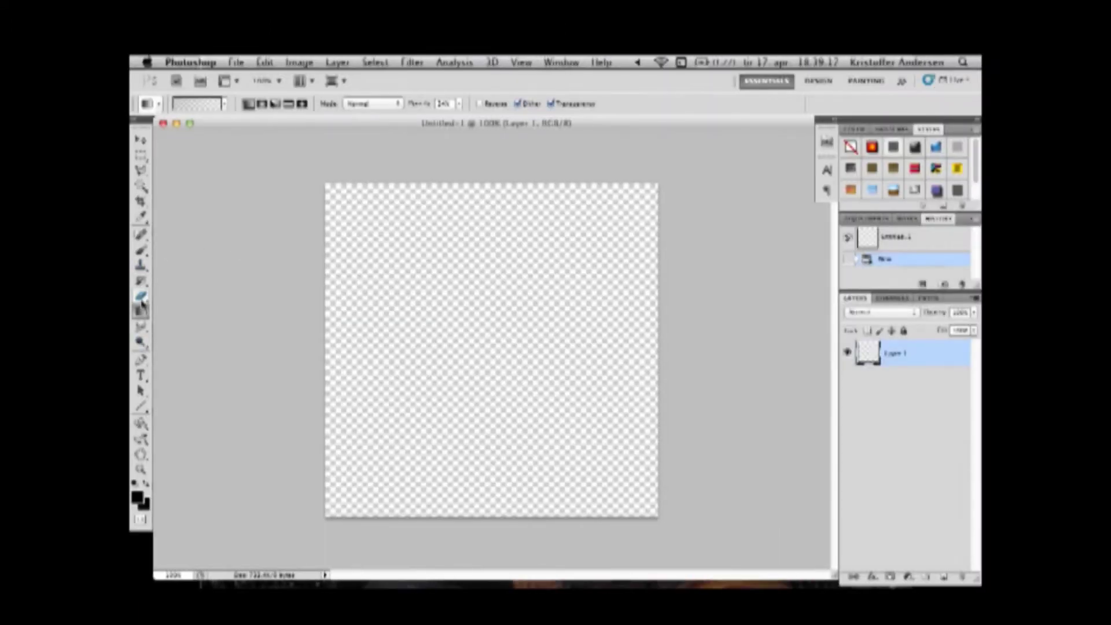
{"action": "left_click", "coordinate": [140, 407]}
{"action": "left_click_drag", "start_coordinate": [397, 371], "coordinate": [542, 273]}
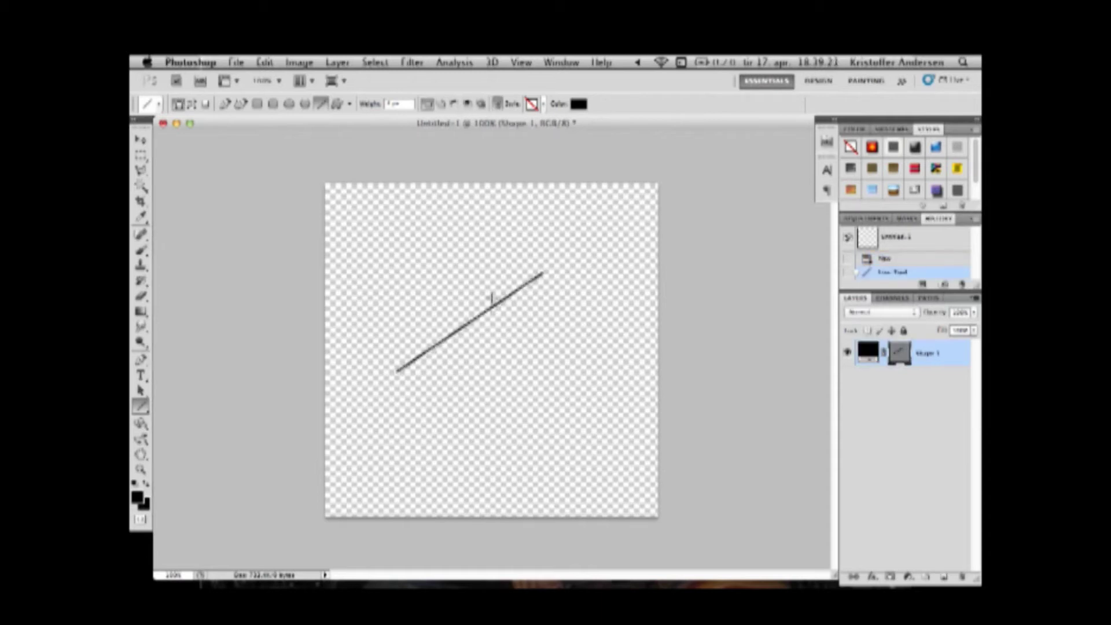
Step: Examine the edge of the Photoshop line at magnifications up to 3200% to see how it is built from pixels
{"action": "key", "text": "super+equal"}
{"action": "key", "text": "super+equal"}
{"action": "key", "text": "super+equal"}
{"action": "key", "text": "super+equal"}
{"action": "key", "text": "super+equal"}
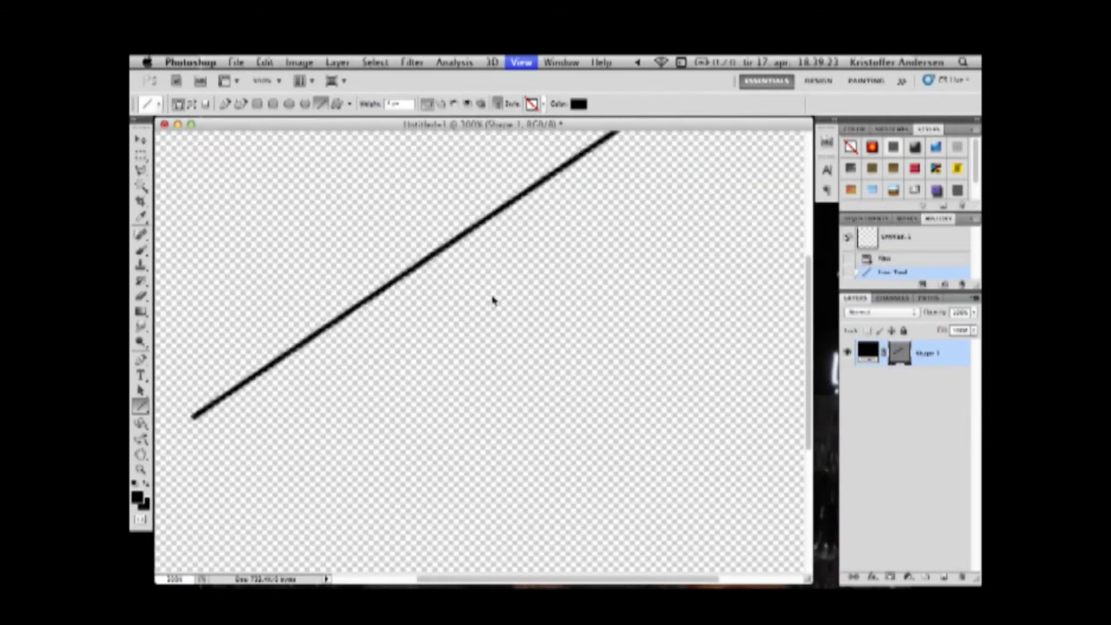
{"action": "scroll", "coordinate": [492, 296], "scroll_direction": "up", "scroll_amount": 10}
{"action": "scroll", "coordinate": [492, 296], "scroll_direction": "down", "scroll_amount": 5}
{"action": "key", "text": "super+equal"}
{"action": "key", "text": "super+equal"}
{"action": "key", "text": "super+equal"}
{"action": "key", "text": "super+equal"}
{"action": "key", "text": "super+equal"}
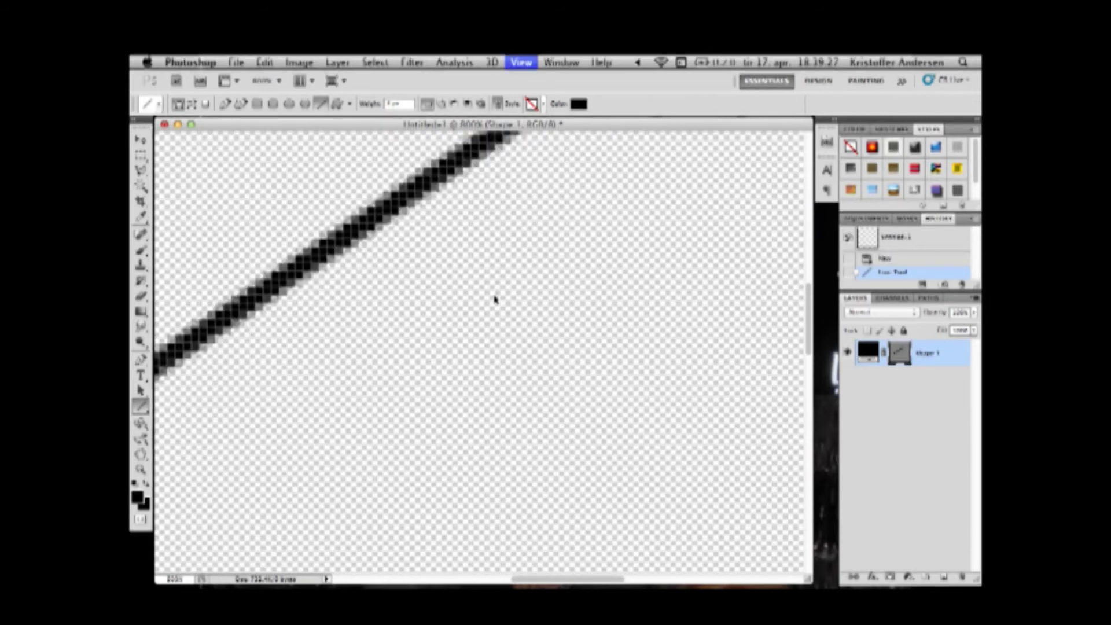
{"action": "scroll", "coordinate": [494, 296], "scroll_direction": "up", "scroll_amount": 1}
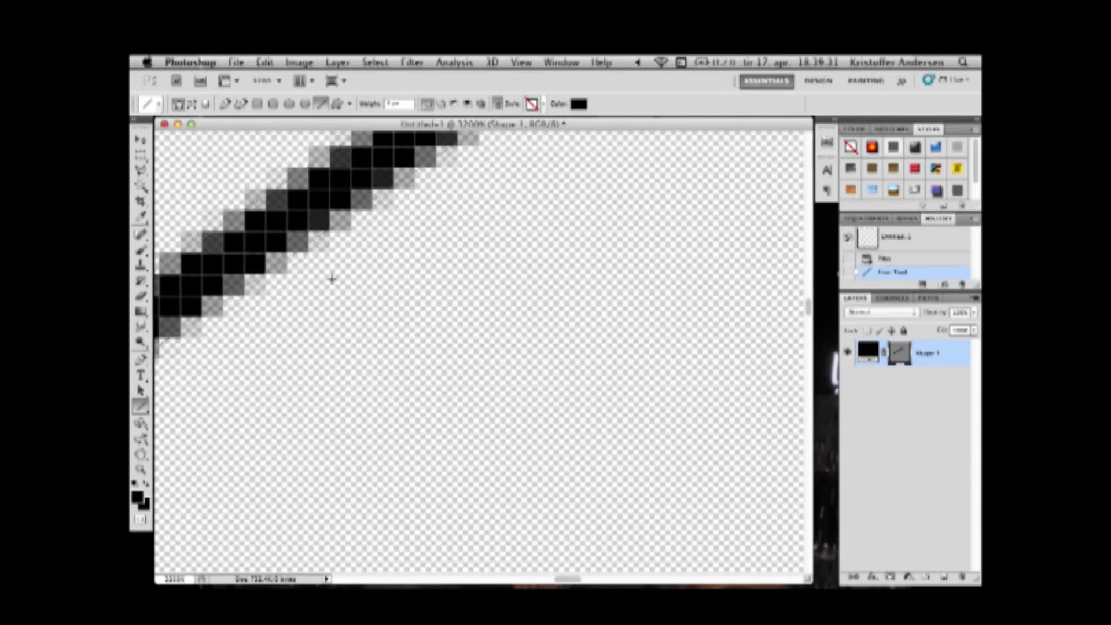
Step: Switch back to Illustrator and examine the edges of the vector line at magnifications up to 6400%
{"action": "key", "text": "ctrl+Left"}
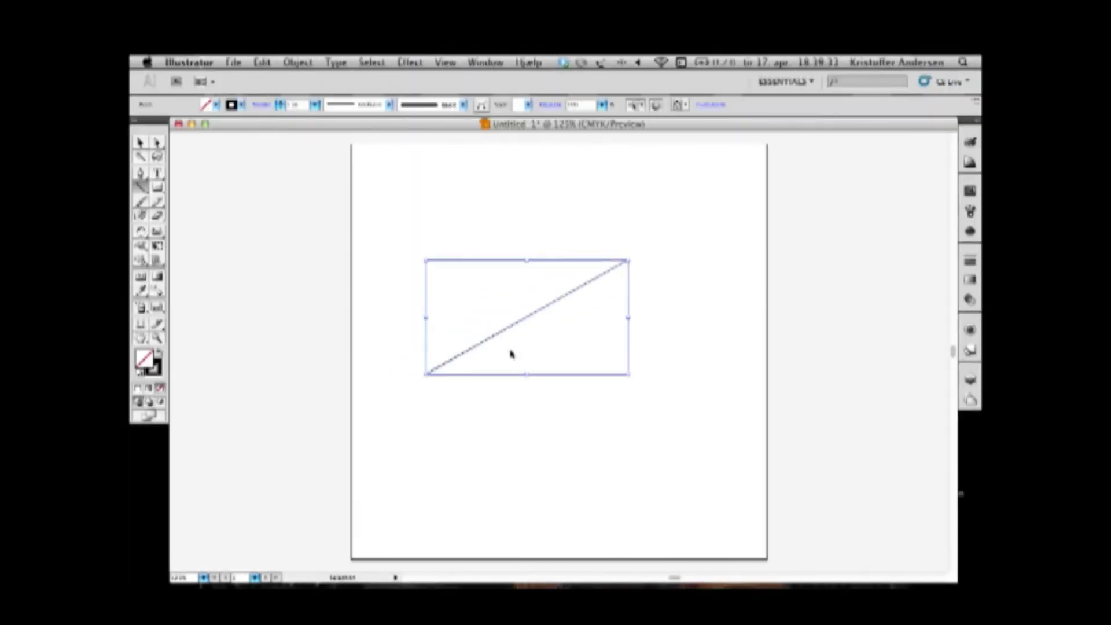
{"action": "key", "text": "super+equal"}
{"action": "key", "text": "super+equal"}
{"action": "key", "text": "super+equal"}
{"action": "key", "text": "super+equal"}
{"action": "key", "text": "super+equal"}
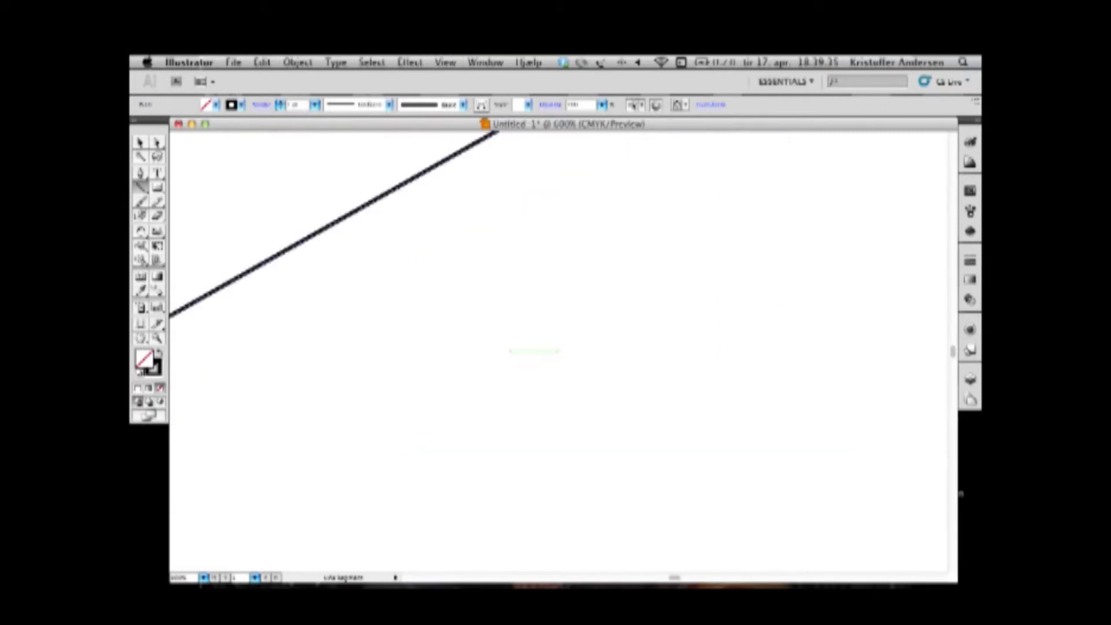
{"action": "key", "text": "super+equal"}
{"action": "key", "text": "super+equal"}
{"action": "key", "text": "super+equal"}
{"action": "key", "text": "super+equal"}
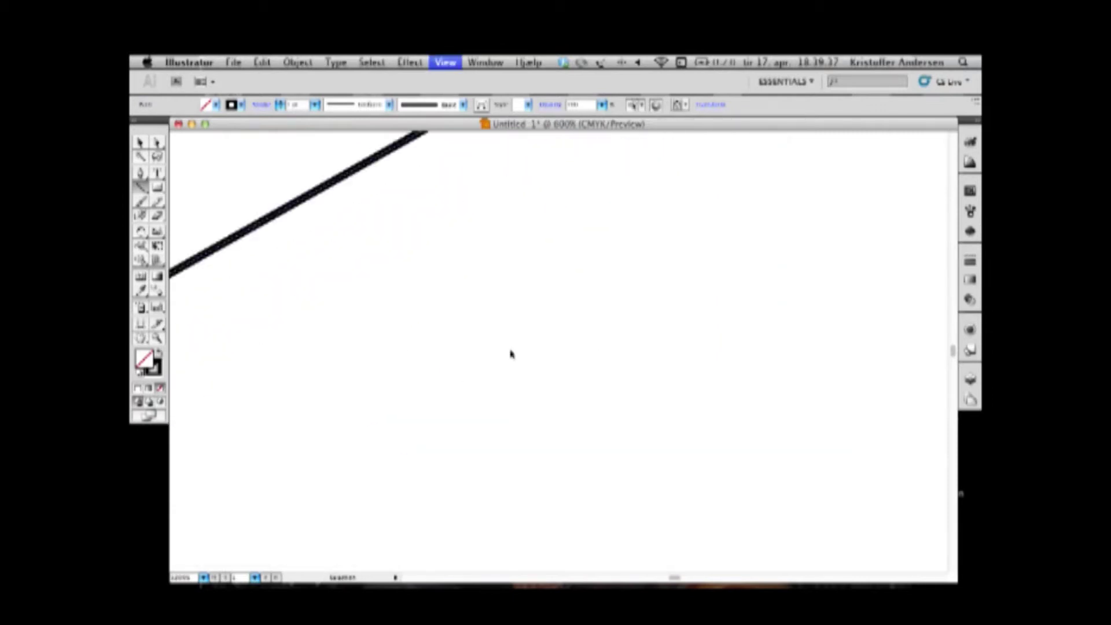
{"action": "scroll", "coordinate": [509, 354], "scroll_direction": "up", "scroll_amount": 10}
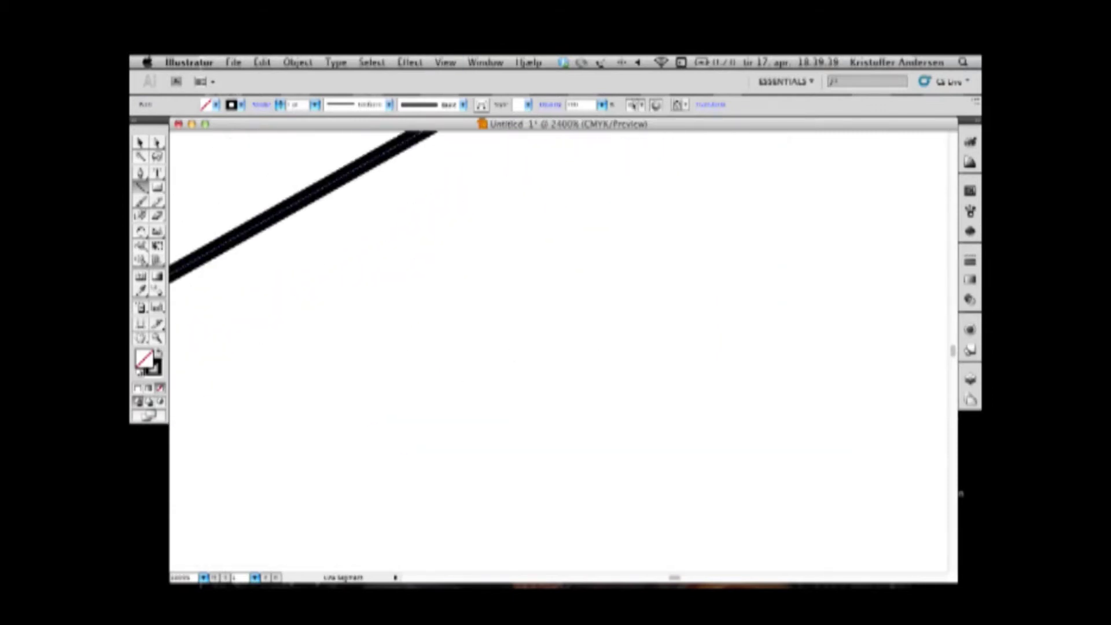
{"action": "key", "text": "super+equal"}
{"action": "key", "text": "super+equal"}
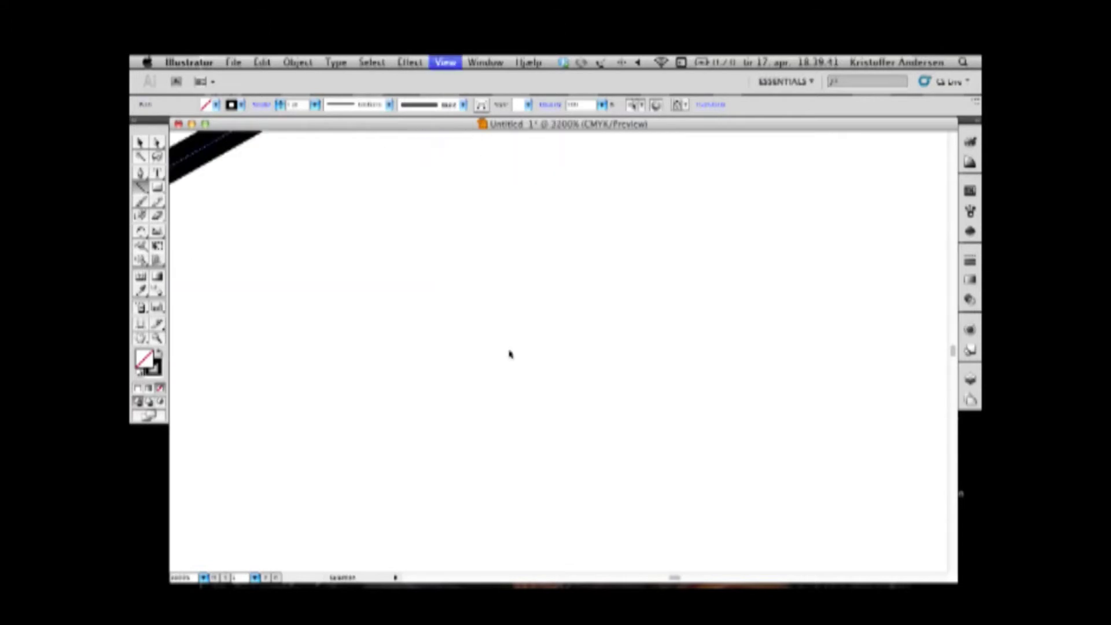
{"action": "scroll", "coordinate": [509, 354], "scroll_direction": "up", "scroll_amount": 8}
{"action": "scroll", "coordinate": [509, 354], "scroll_direction": "up", "scroll_amount": 2}
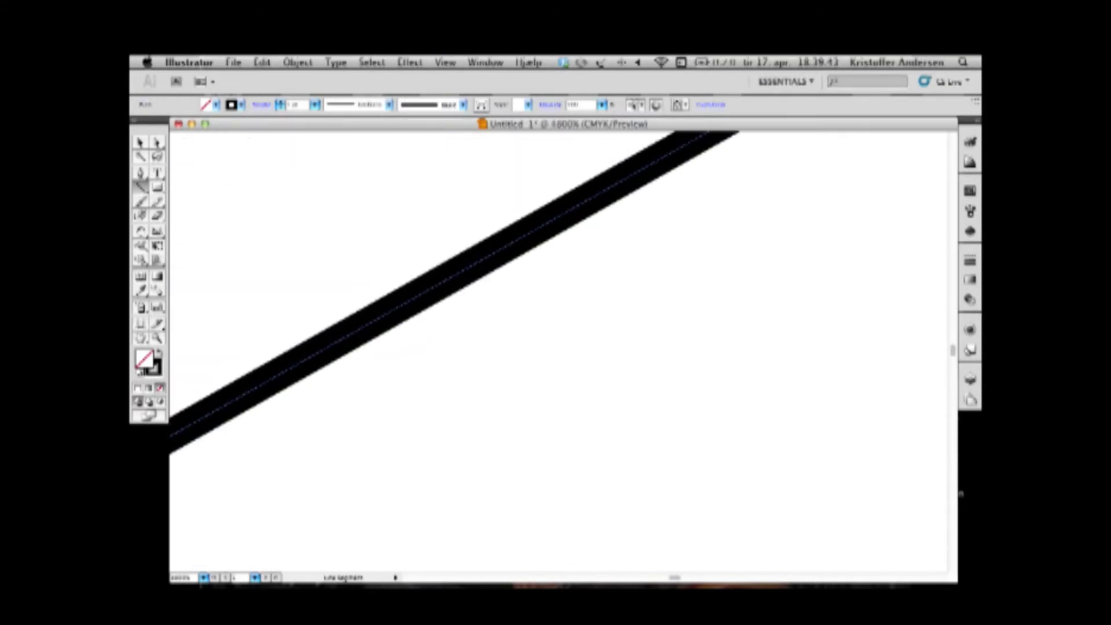
{"action": "key", "text": "super+equal"}
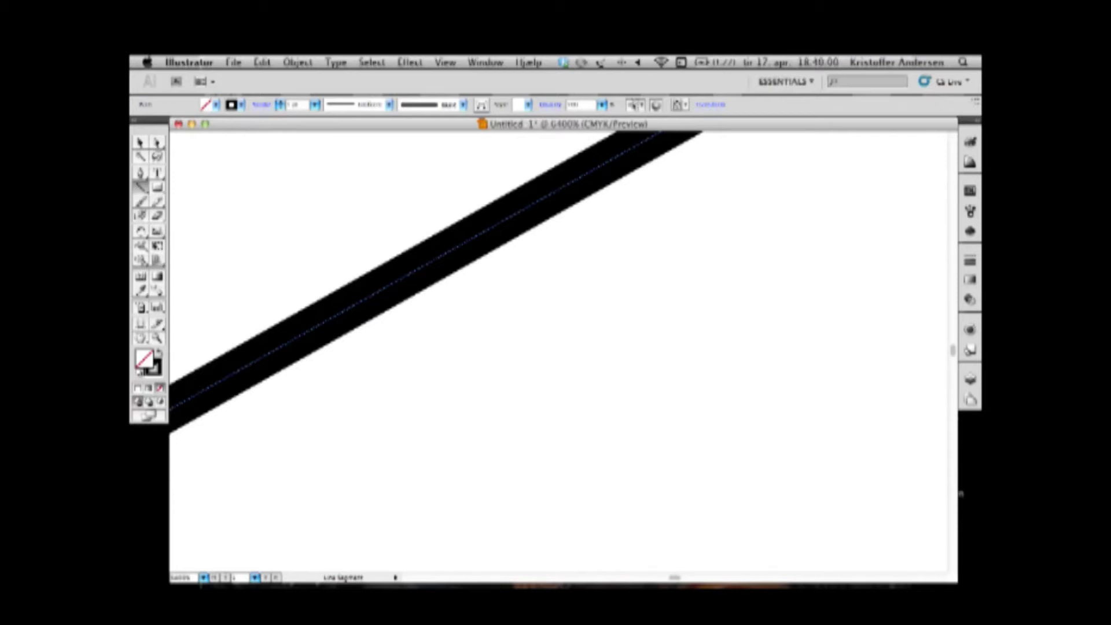
Step: View the entire vector line again at 200% magnification
{"action": "key", "text": "super+minus"}
{"action": "key", "text": "super+minus"}
{"action": "key", "text": "super+minus"}
{"action": "key", "text": "super+minus"}
{"action": "key", "text": "super+minus"}
{"action": "key", "text": "super+minus"}
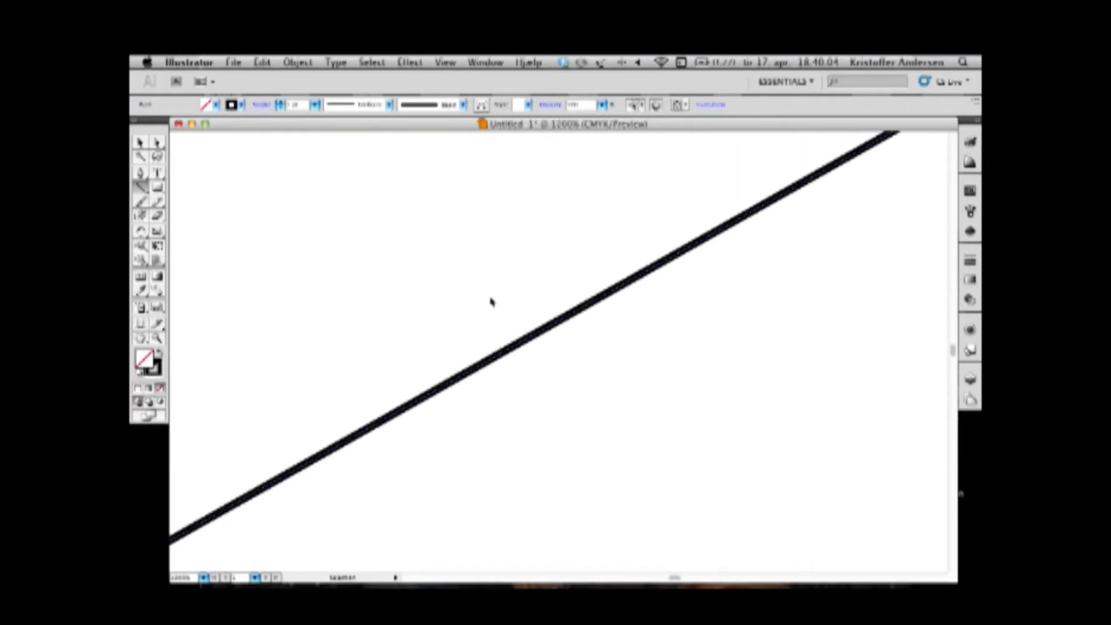
{"action": "key", "text": "super+minus"}
{"action": "key", "text": "super+minus"}
{"action": "key", "text": "super+minus"}
{"action": "key", "text": "super+minus"}
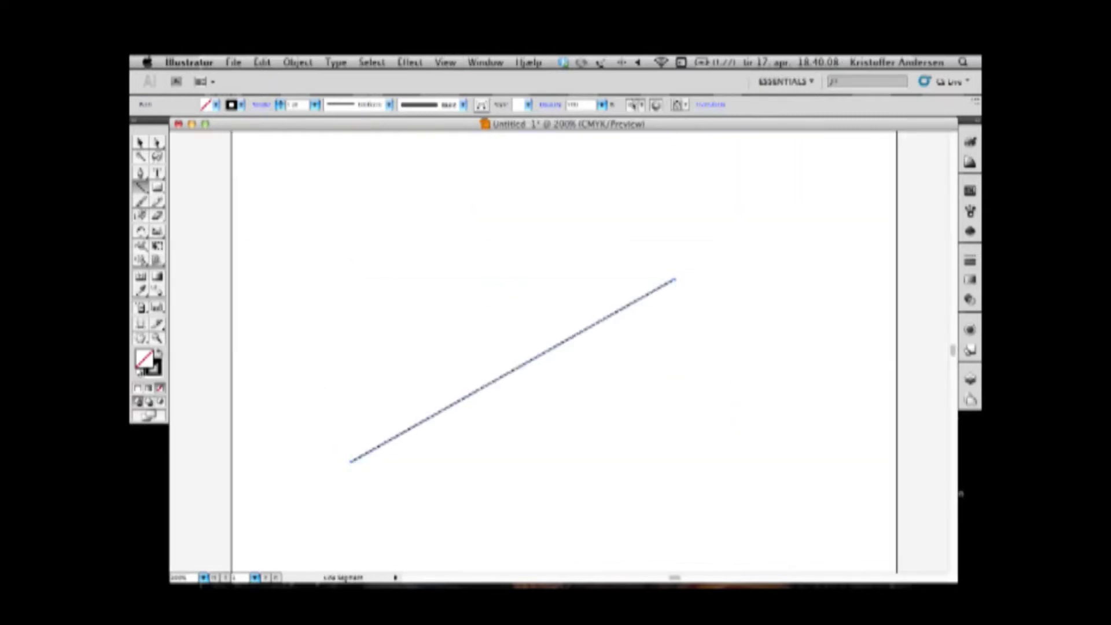
Step: Open the DKB logo PSD in Illustrator with its layers flattened to a single image
{"action": "key", "text": "super+s"}
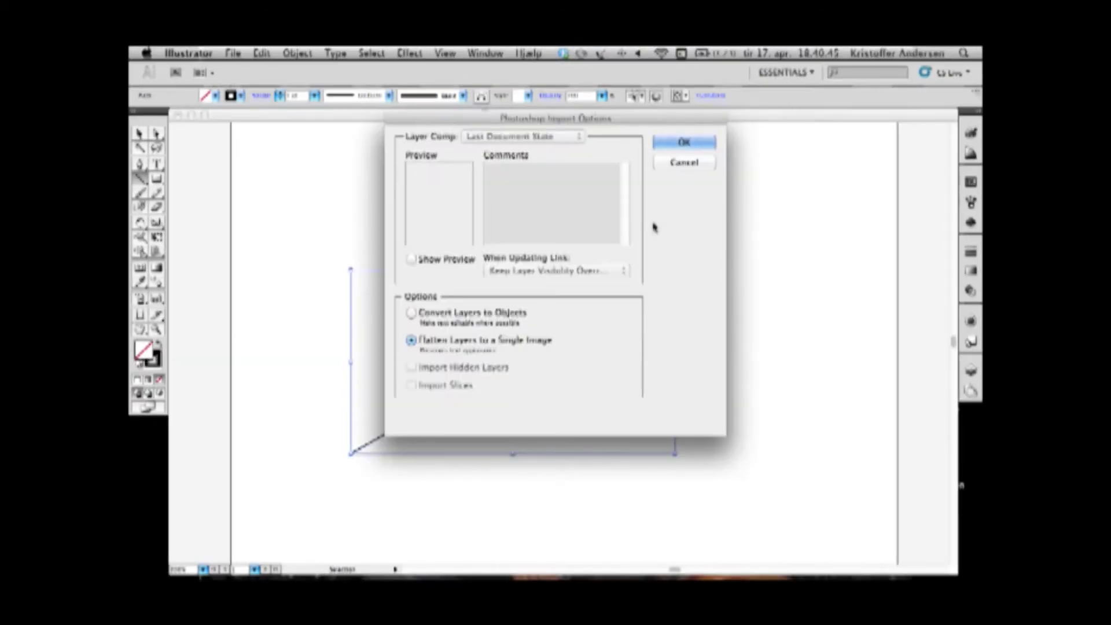
{"action": "key", "text": "Return"}
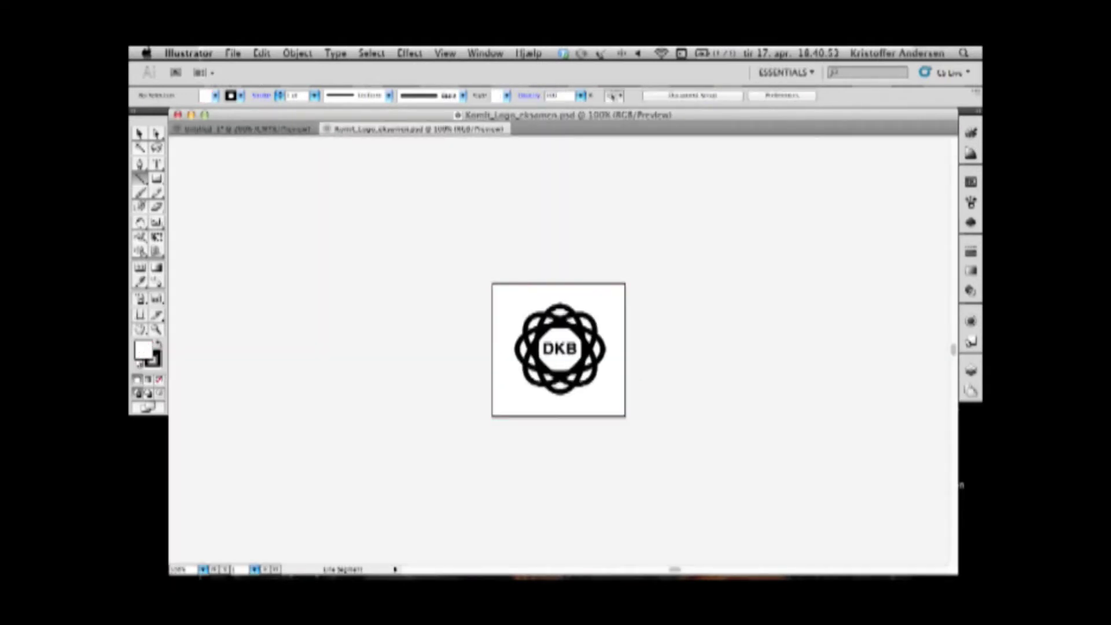
{"action": "key", "text": "super+equal"}
{"action": "key", "text": "super+equal"}
{"action": "key", "text": "super+equal"}
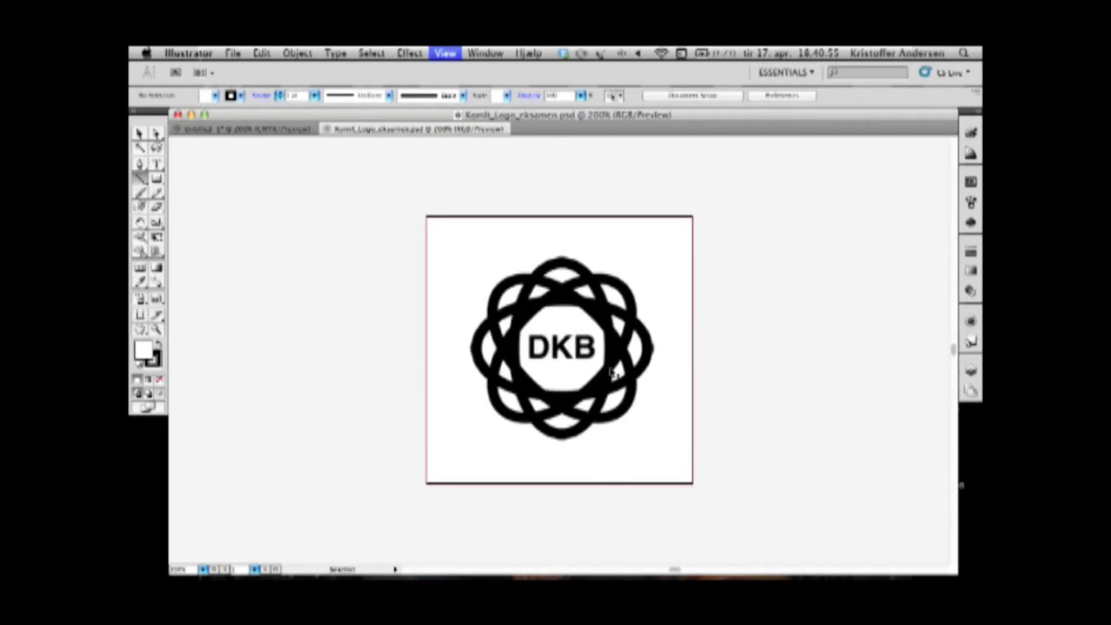
{"action": "key", "text": "super+equal"}
{"action": "key", "text": "backslash"}
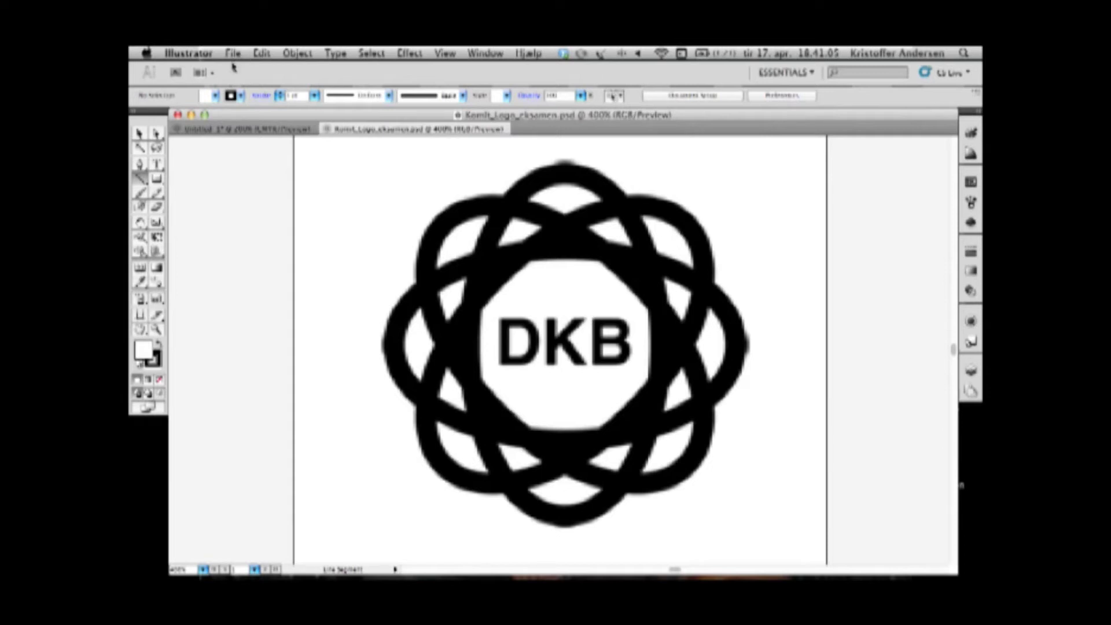
Step: Return to the untitled line document and move the line slightly right and upward with the Direct Selection tool
{"action": "left_click", "coordinate": [254, 129]}
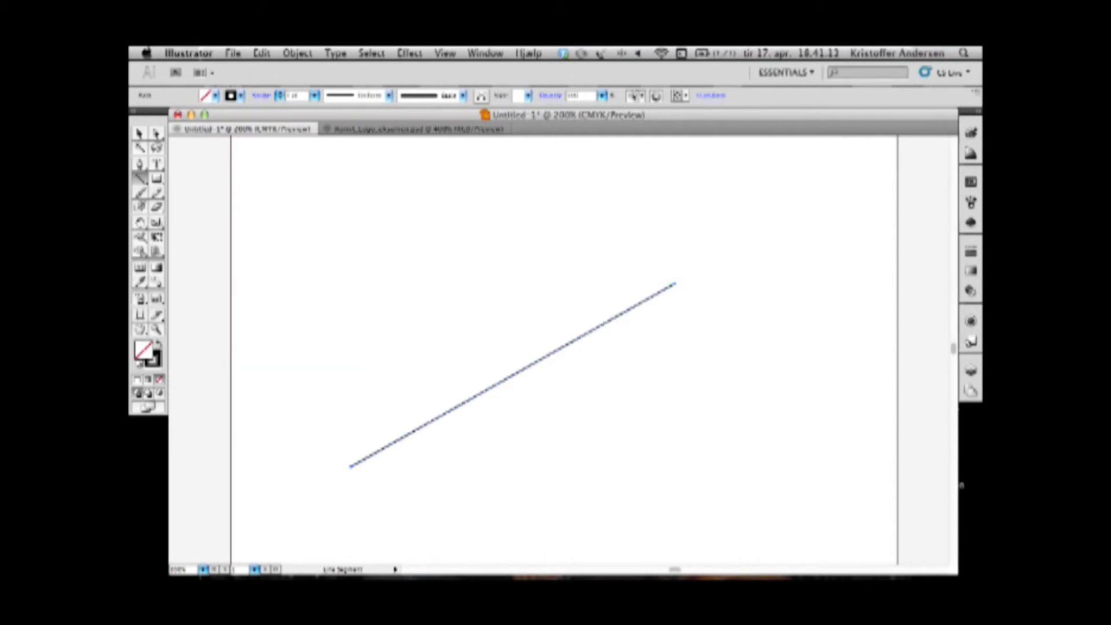
{"action": "left_click", "coordinate": [156, 133]}
{"action": "left_click_drag", "start_coordinate": [674, 288], "coordinate": [711, 278]}
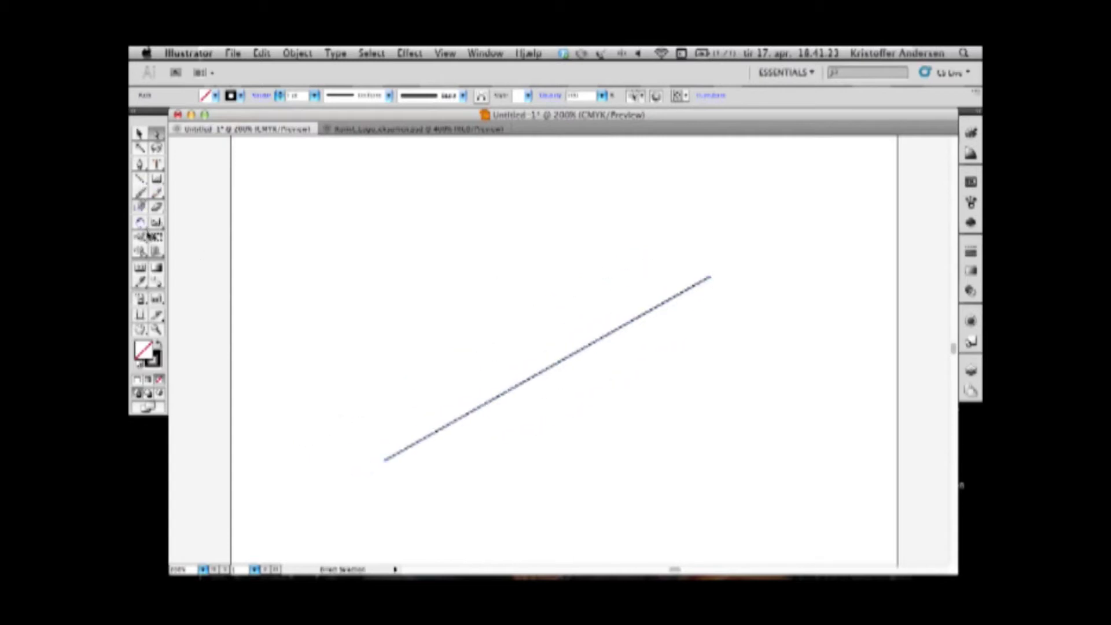
Step: Bend the line into a curve by pulling vertical direction handles out of its upper-right end with the Convert Anchor Point tool
{"action": "left_click", "coordinate": [141, 167]}
{"action": "left_click_drag", "start_coordinate": [141, 167], "coordinate": [194, 209]}
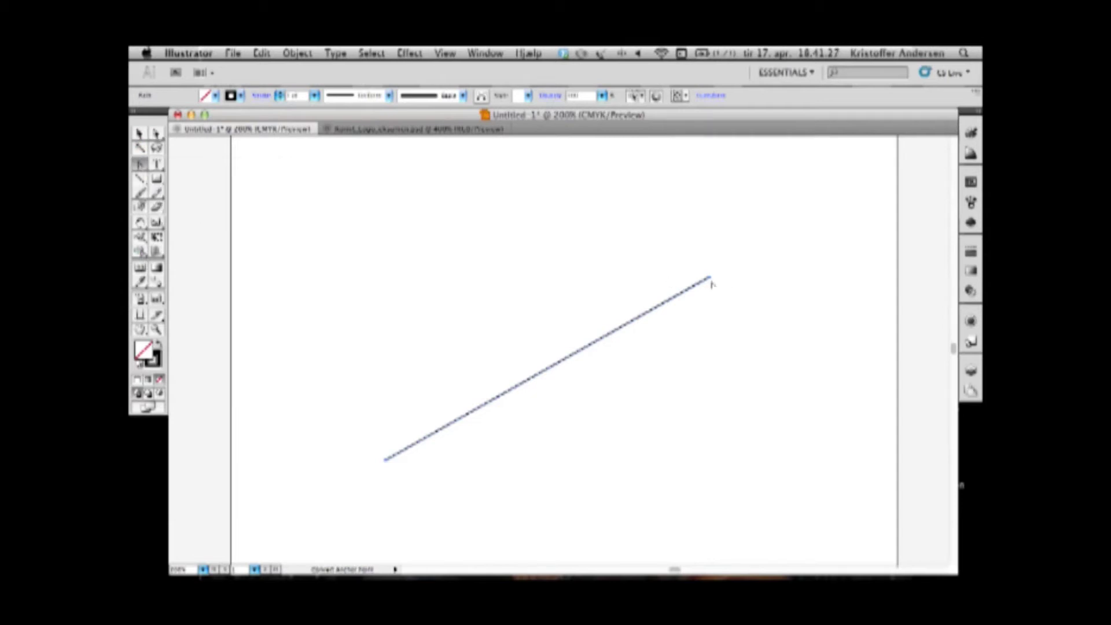
{"action": "left_click_drag", "start_coordinate": [710, 279], "coordinate": [712, 221]}
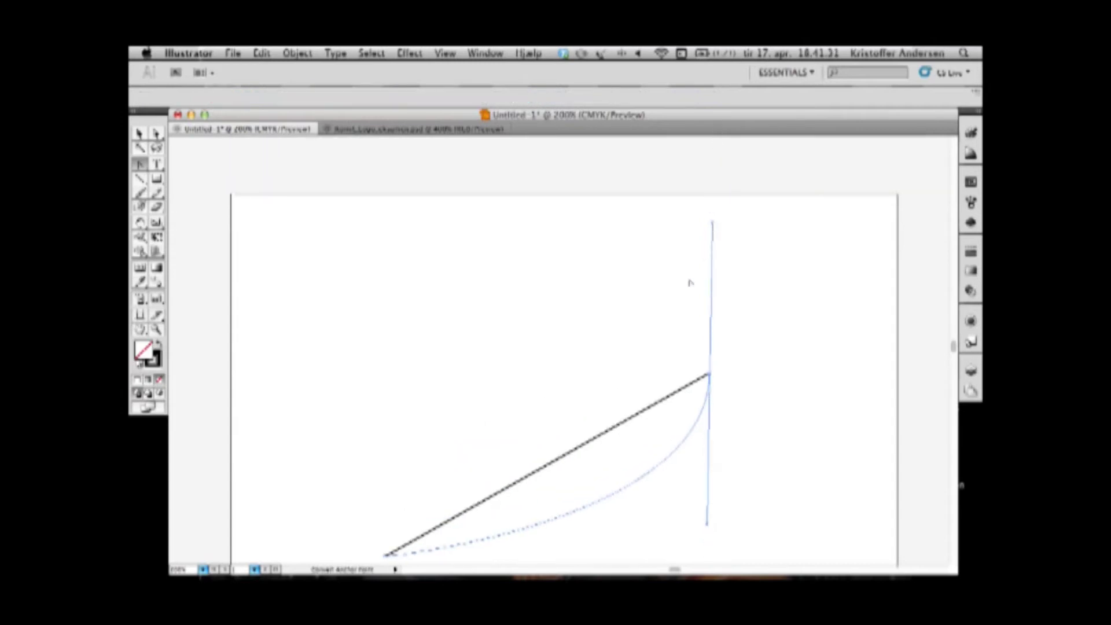
{"action": "scroll", "coordinate": [682, 301], "scroll_direction": "down", "scroll_amount": 3}
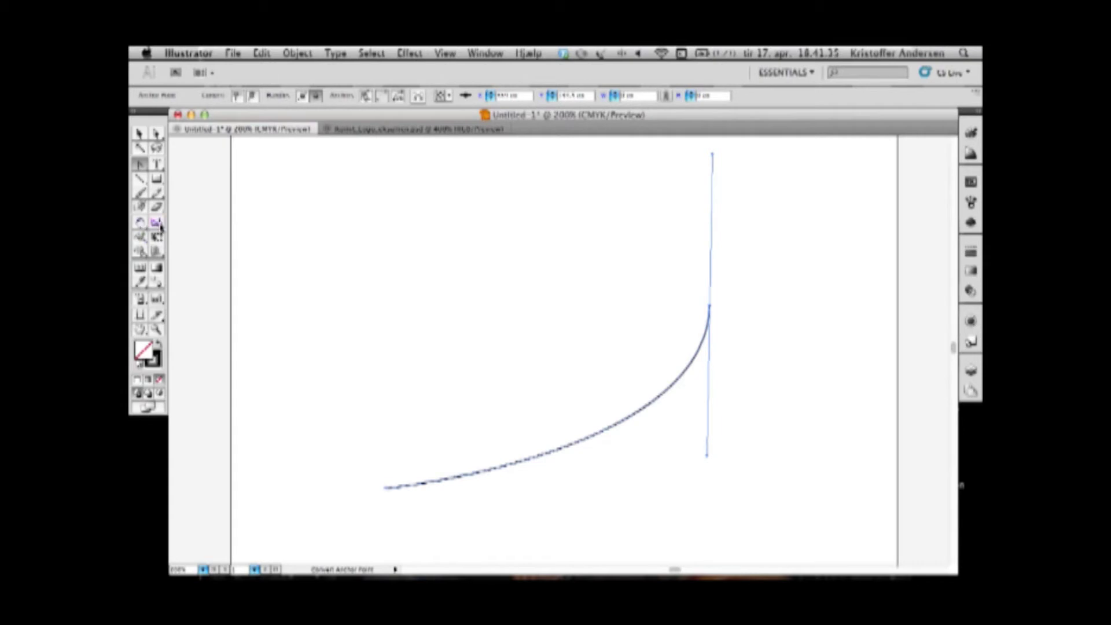
Step: Add two anchor points to the curve, one near its middle and one closer to the upper-right end
{"action": "key", "text": "super+equal"}
{"action": "key", "text": "plus"}
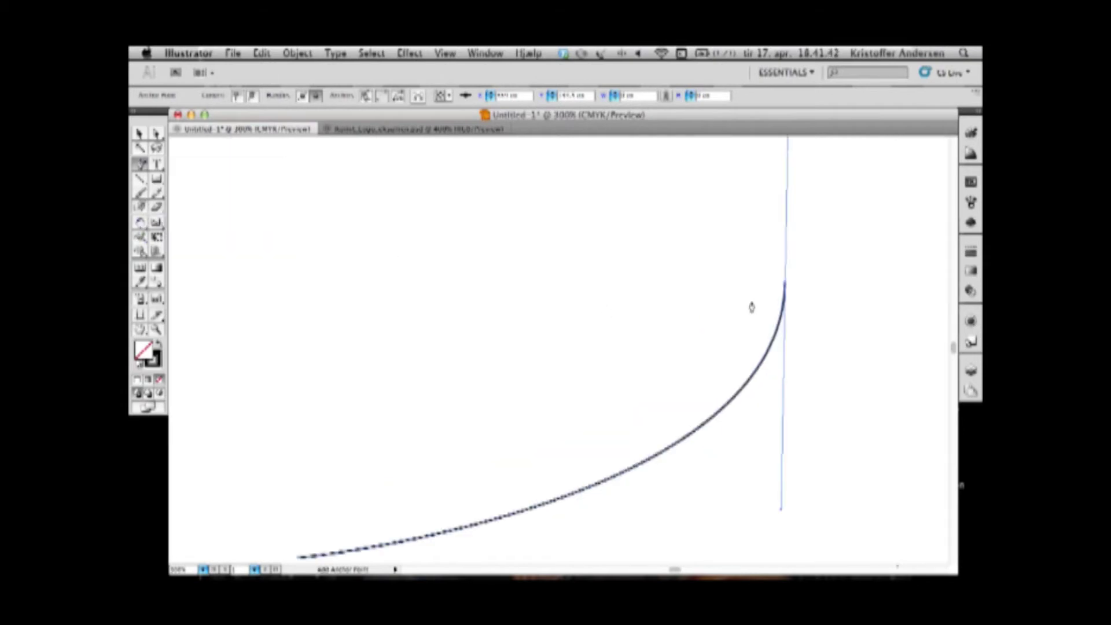
{"action": "left_click", "coordinate": [592, 486]}
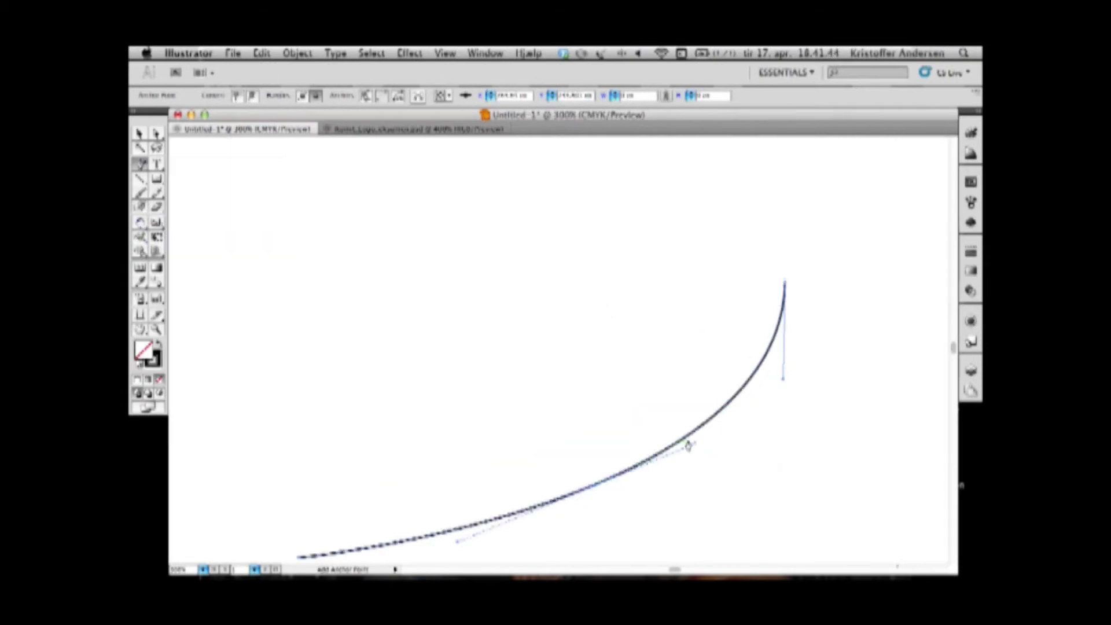
{"action": "left_click", "coordinate": [704, 426]}
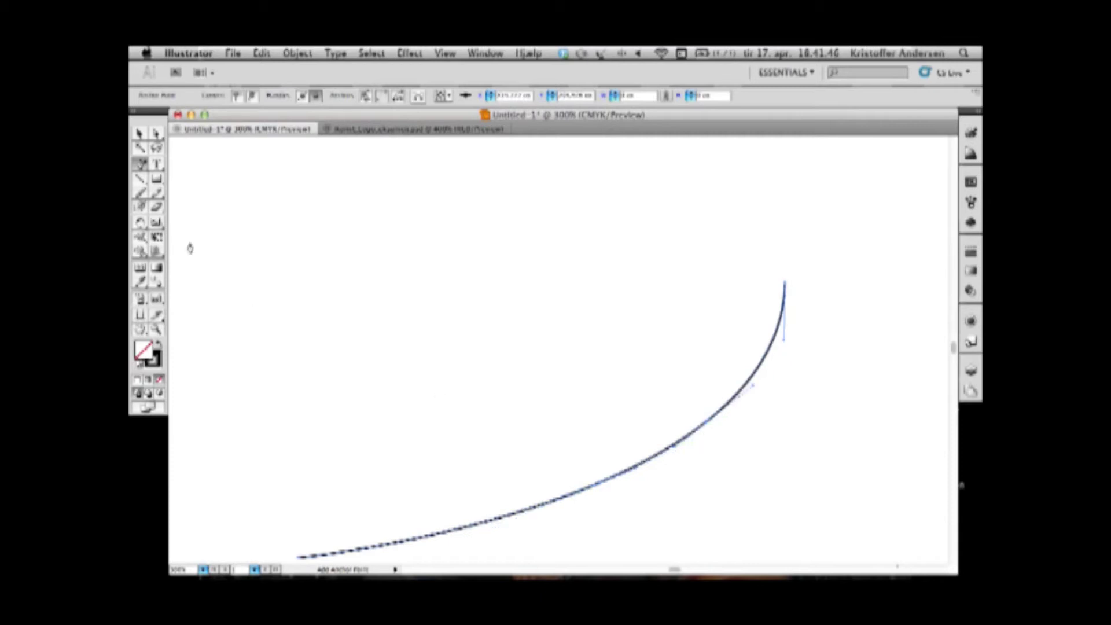
Step: Convert the middle anchor to a corner and pull both handles of the upper added anchor down to the right to form a cusp
{"action": "key", "text": "shift+c"}
{"action": "left_click_drag", "start_coordinate": [754, 390], "coordinate": [746, 478]}
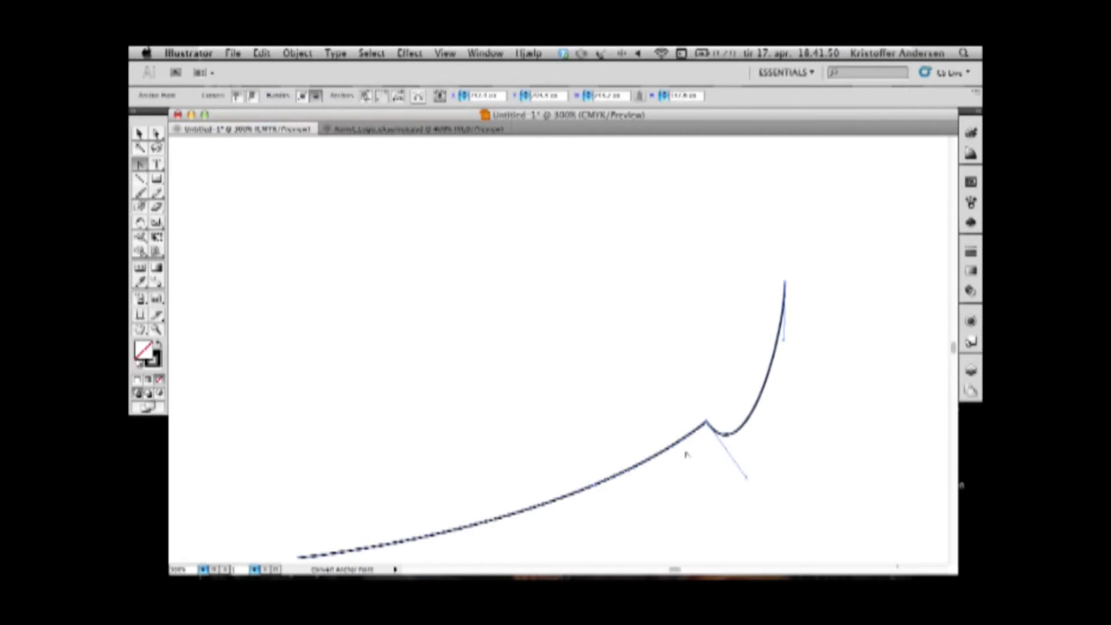
{"action": "left_click", "coordinate": [594, 485]}
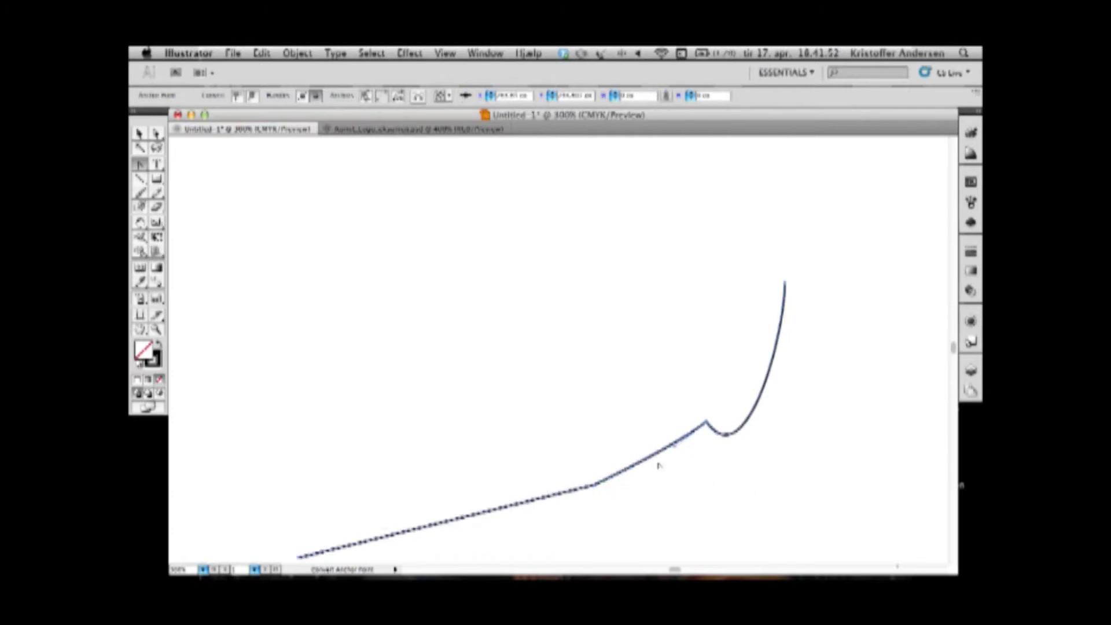
{"action": "left_click_drag", "start_coordinate": [675, 448], "coordinate": [764, 508]}
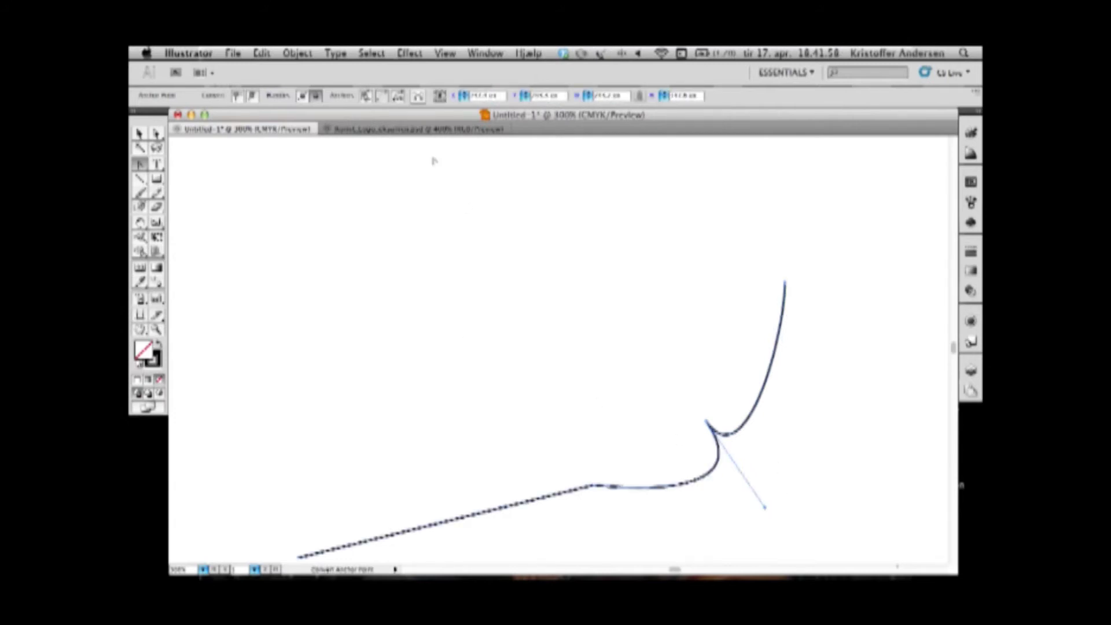
Step: Go to the DKB logo document and Live Trace the logo image using Make and Convert to Live Paint
{"action": "left_click", "coordinate": [416, 129]}
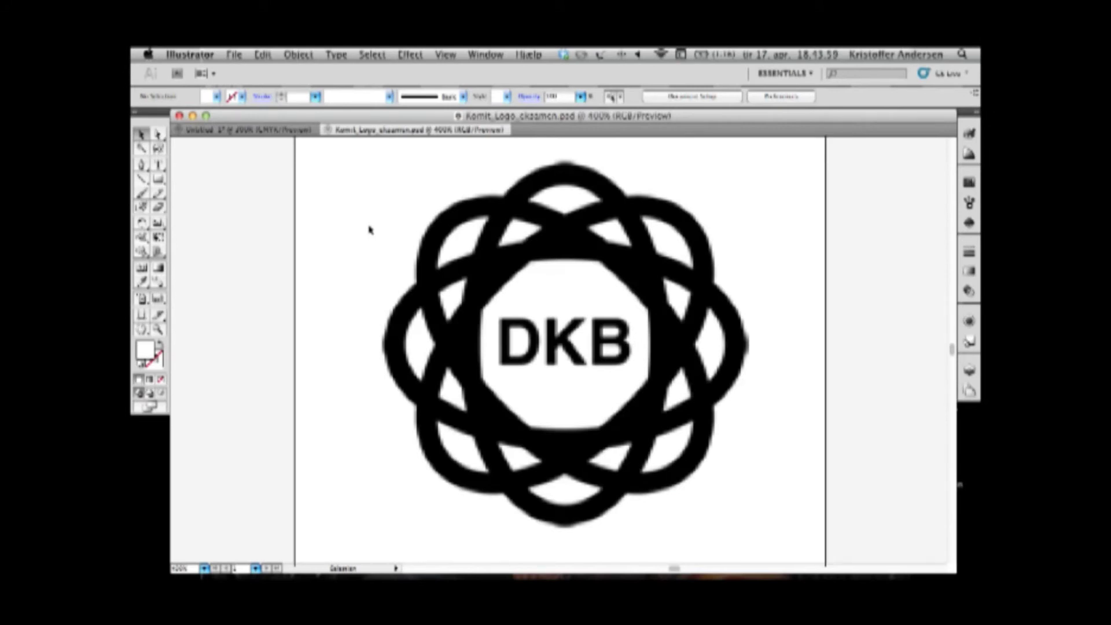
{"action": "left_click", "coordinate": [567, 249]}
{"action": "left_click", "coordinate": [298, 57]}
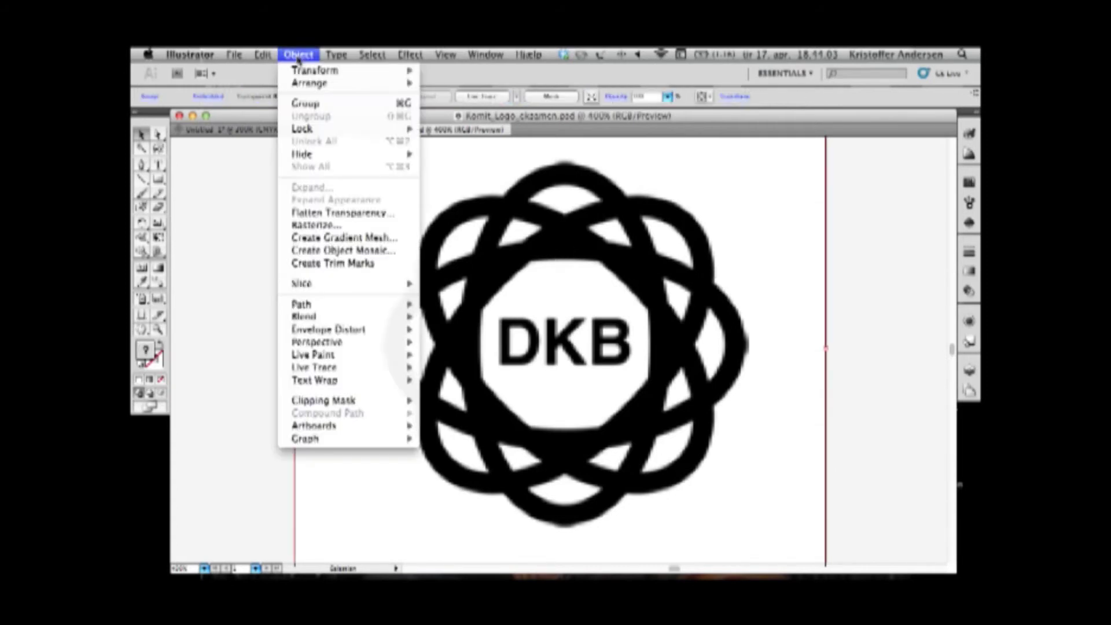
{"action": "mouse_move", "coordinate": [336, 358]}
{"action": "mouse_move", "coordinate": [373, 371]}
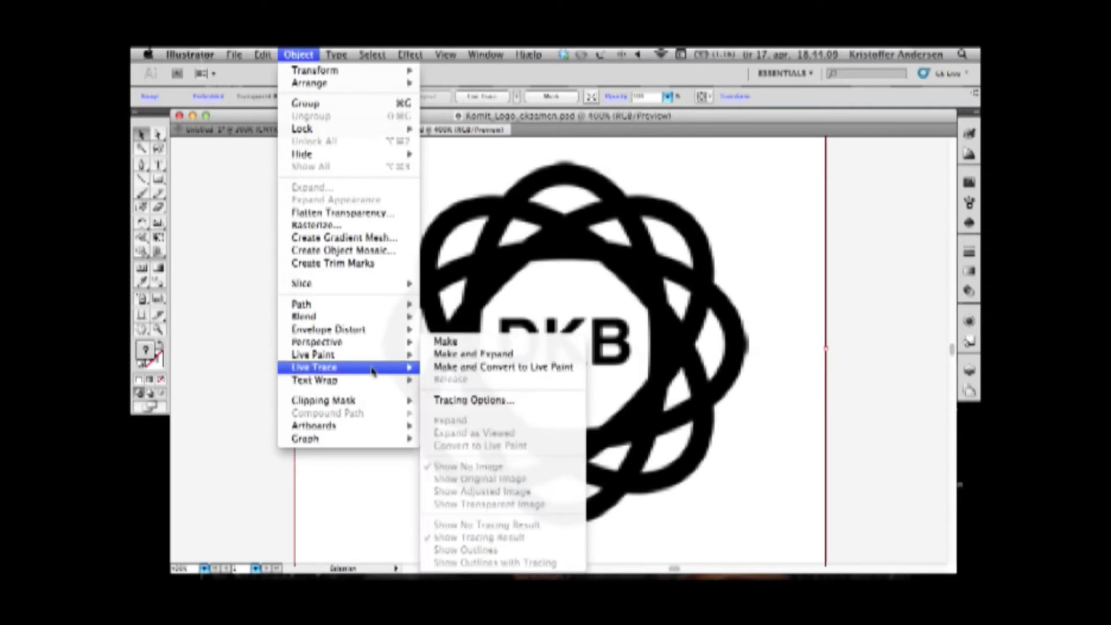
{"action": "left_click", "coordinate": [471, 370]}
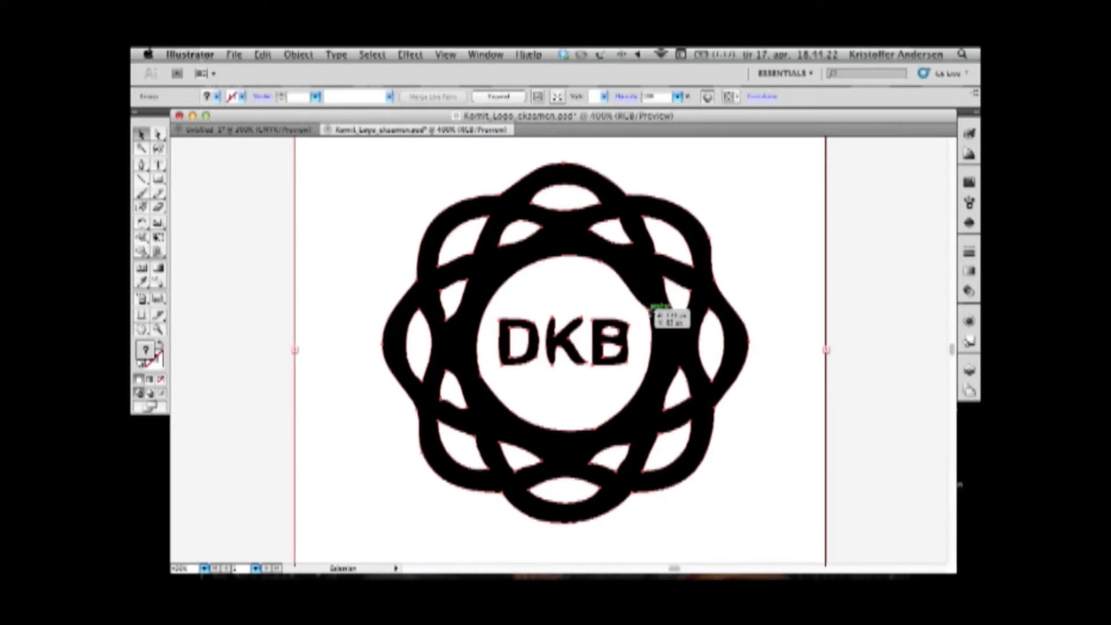
{"action": "scroll", "coordinate": [633, 298], "scroll_direction": "up", "scroll_amount": 1}
{"action": "scroll", "coordinate": [633, 298], "scroll_direction": "up", "scroll_amount": 5}
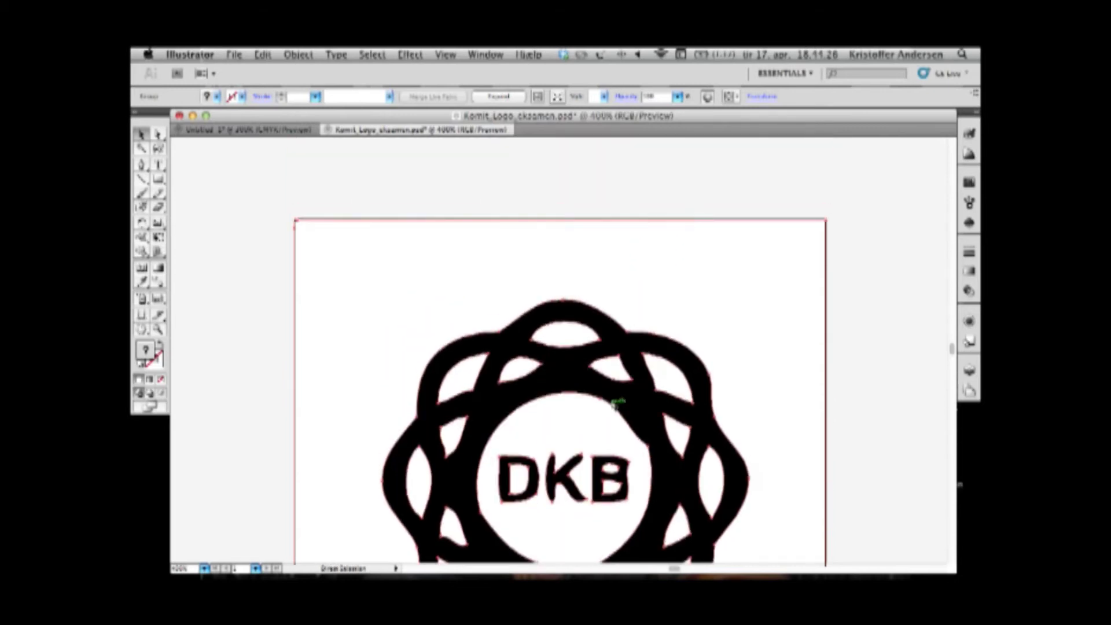
Step: Examine the traced logo's outline at up to 6400% magnification, along the inner circle's edge beside the letter B
{"action": "scroll", "coordinate": [613, 399], "scroll_direction": "down", "scroll_amount": 10}
{"action": "scroll", "coordinate": [607, 389], "scroll_direction": "up", "scroll_amount": 3}
{"action": "scroll", "coordinate": [608, 388], "scroll_direction": "up", "scroll_amount": 1}
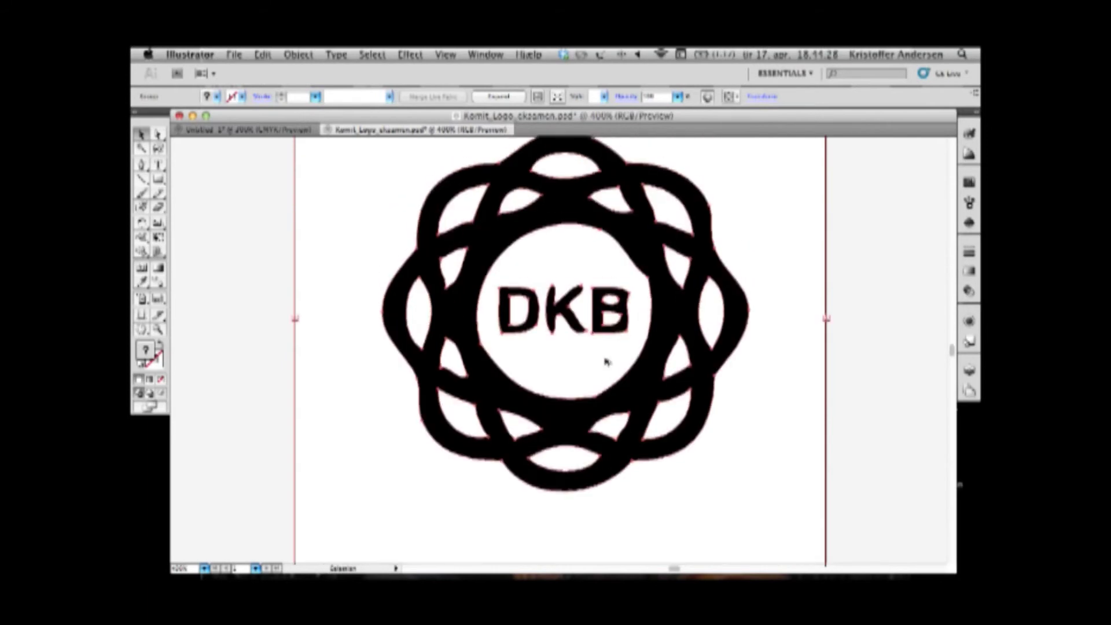
{"action": "scroll", "coordinate": [657, 310], "scroll_direction": "up", "scroll_amount": 5}
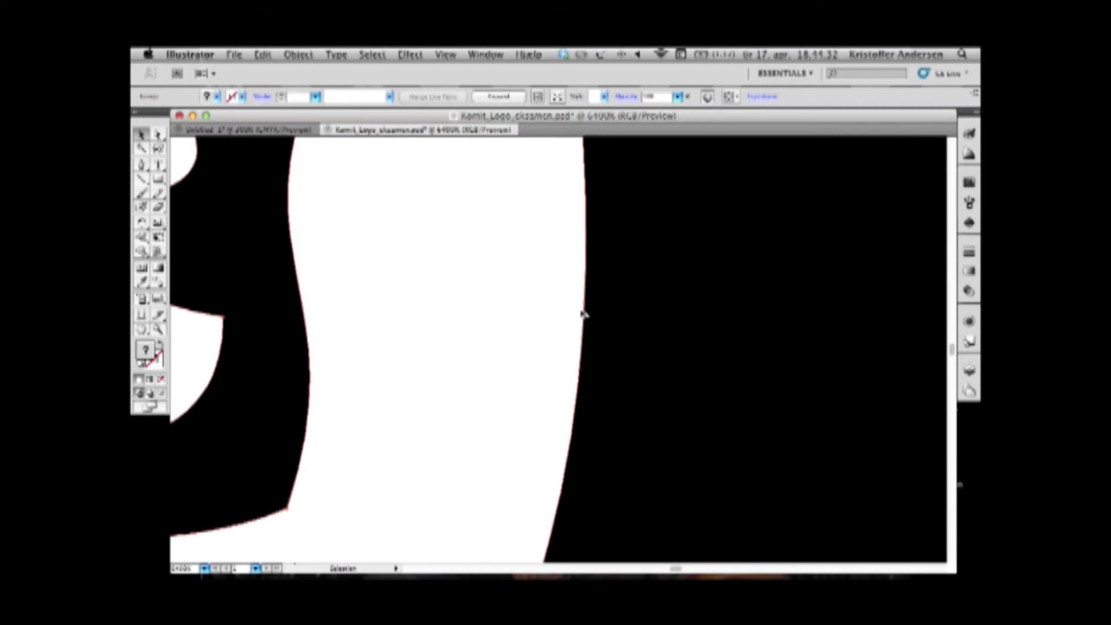
{"action": "scroll", "coordinate": [581, 313], "scroll_direction": "up", "scroll_amount": 1}
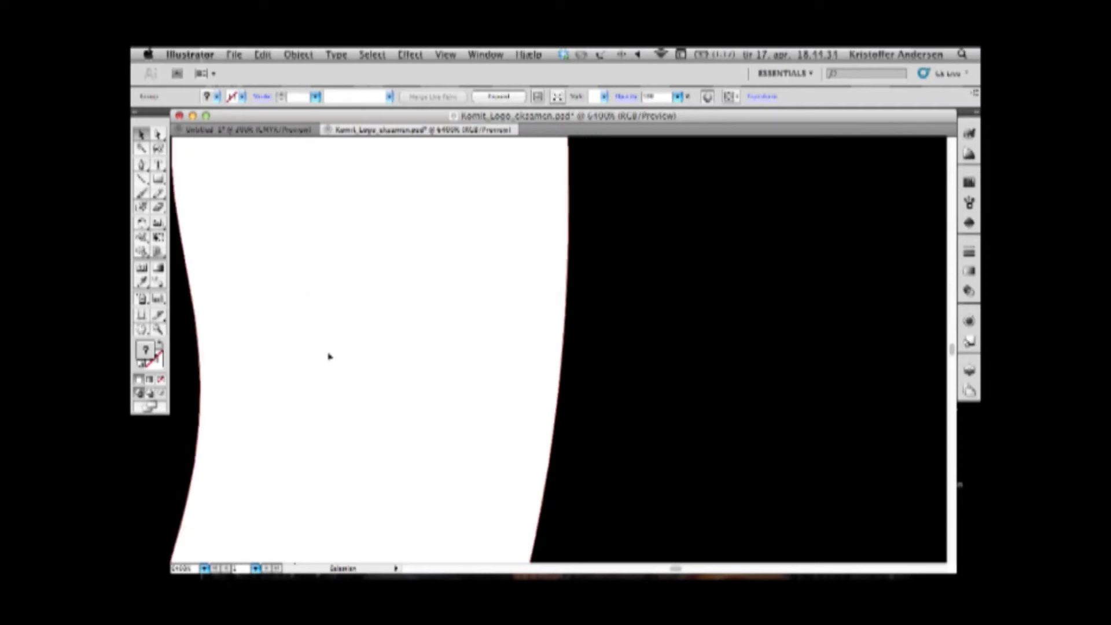
{"action": "scroll", "coordinate": [553, 304], "scroll_direction": "down", "scroll_amount": 10}
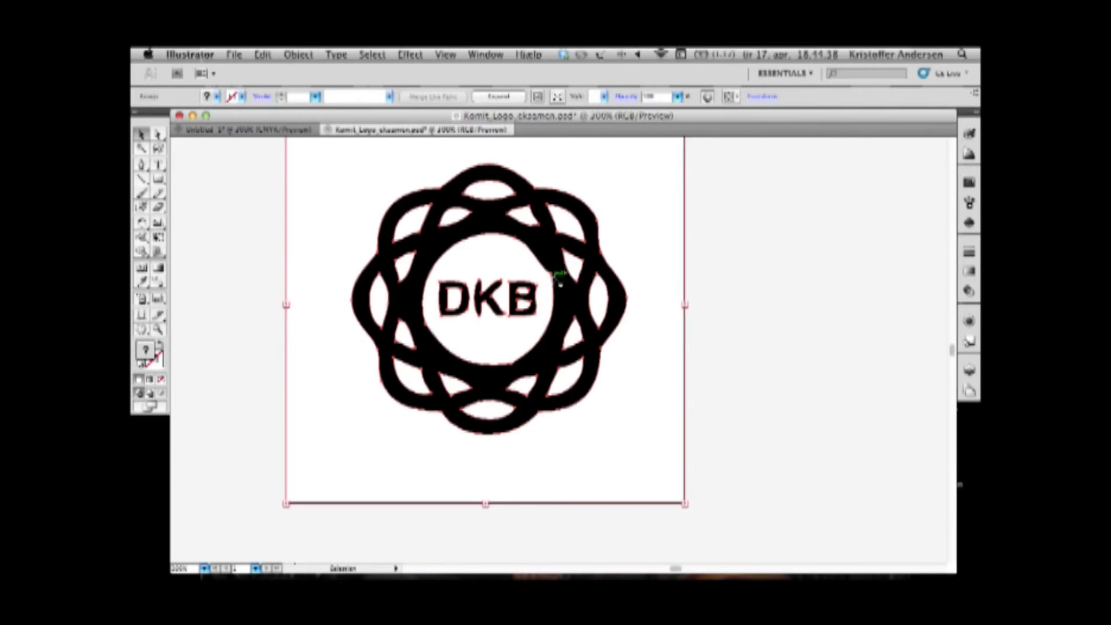
Step: Delete the anchor point on the right of the logo's inner circle and extend the neighbouring direction handles to restore the round shape
{"action": "key", "text": "minus"}
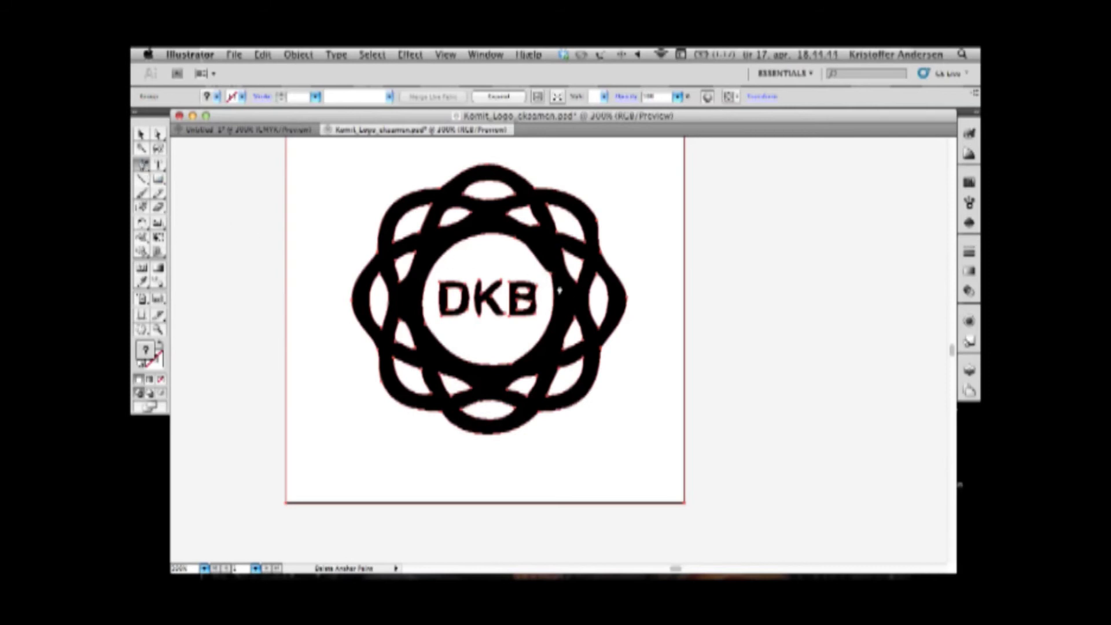
{"action": "left_click", "coordinate": [550, 279]}
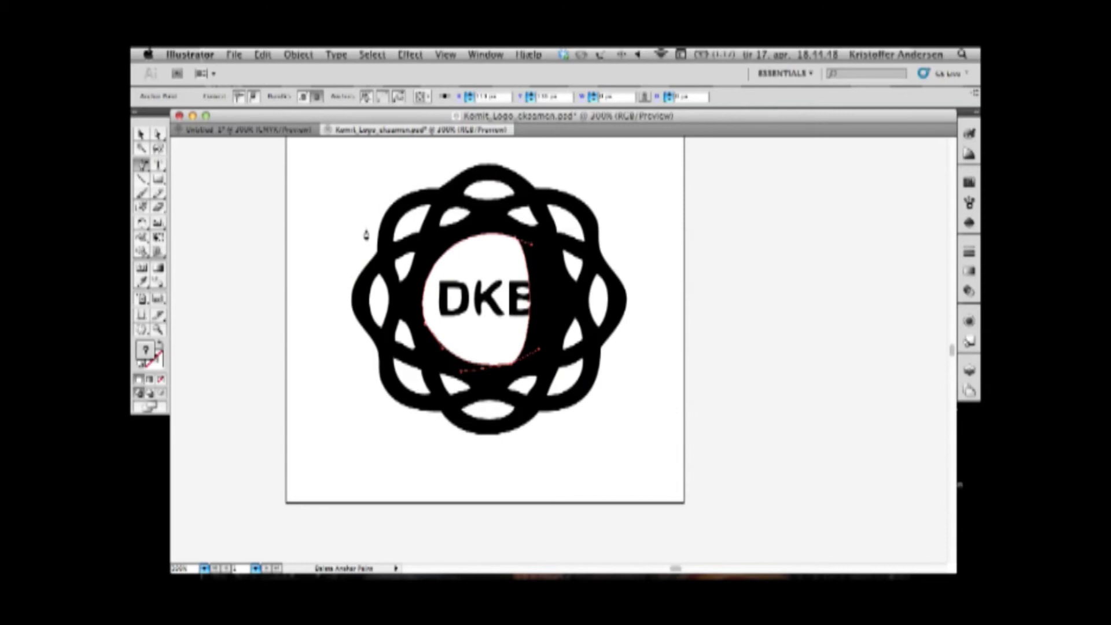
{"action": "key", "text": "shift+c"}
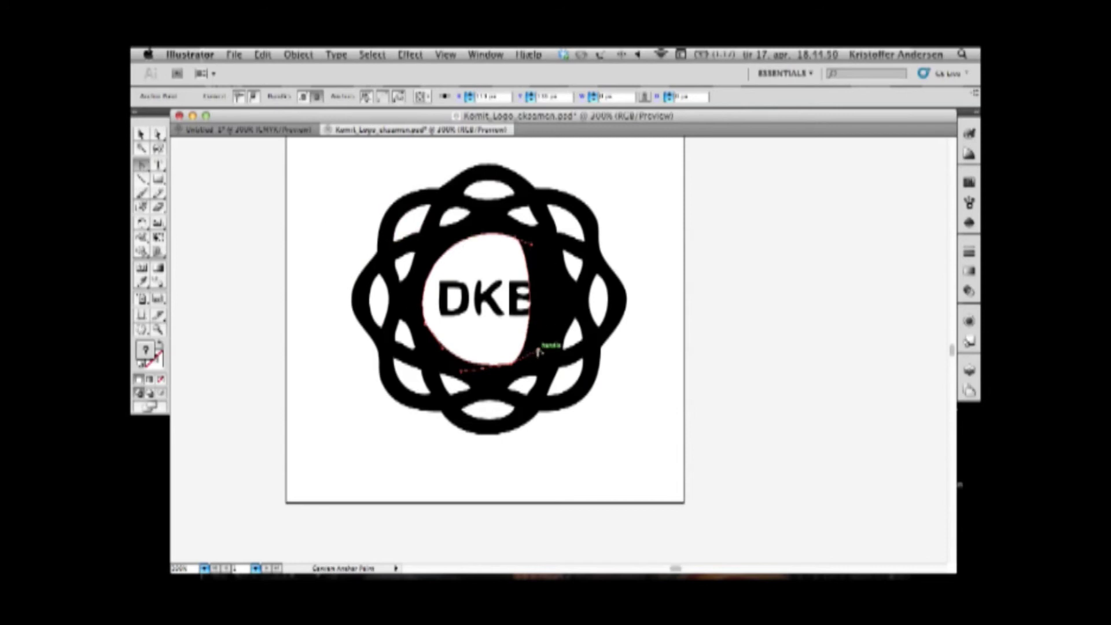
{"action": "left_click_drag", "start_coordinate": [539, 352], "coordinate": [579, 328]}
{"action": "left_click_drag", "start_coordinate": [532, 245], "coordinate": [550, 241]}
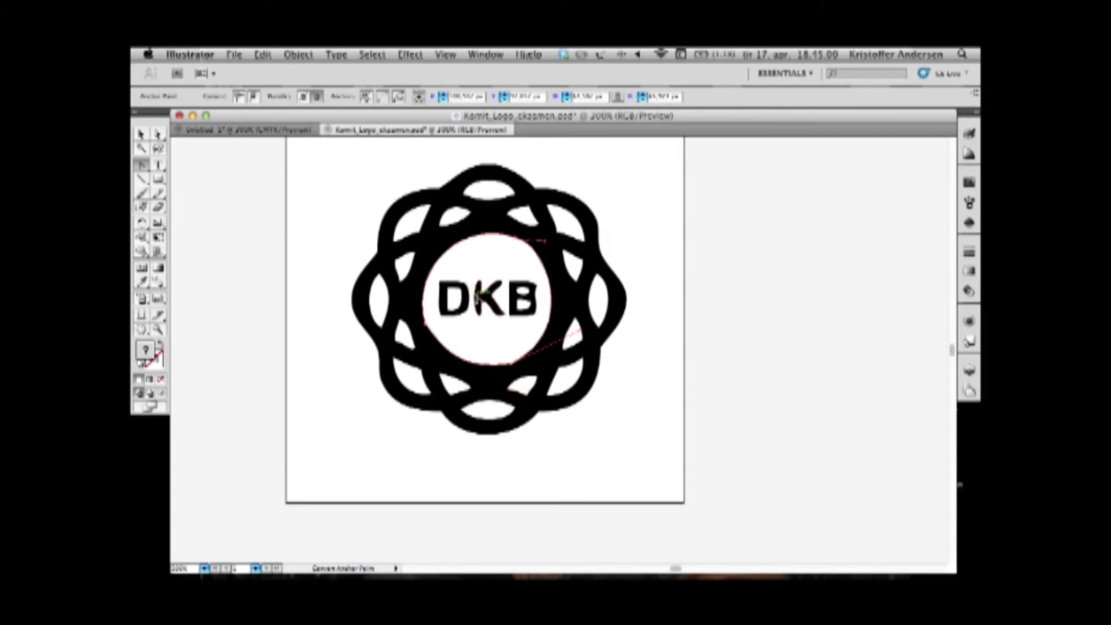
Step: Add an anchor point at the upper left of the letter K's stem and move it up and outward to square the stem's end
{"action": "left_click", "coordinate": [478, 300]}
{"action": "key", "text": "Return"}
{"action": "key", "text": "p"}
{"action": "scroll", "coordinate": [490, 286], "scroll_direction": "up", "scroll_amount": 4}
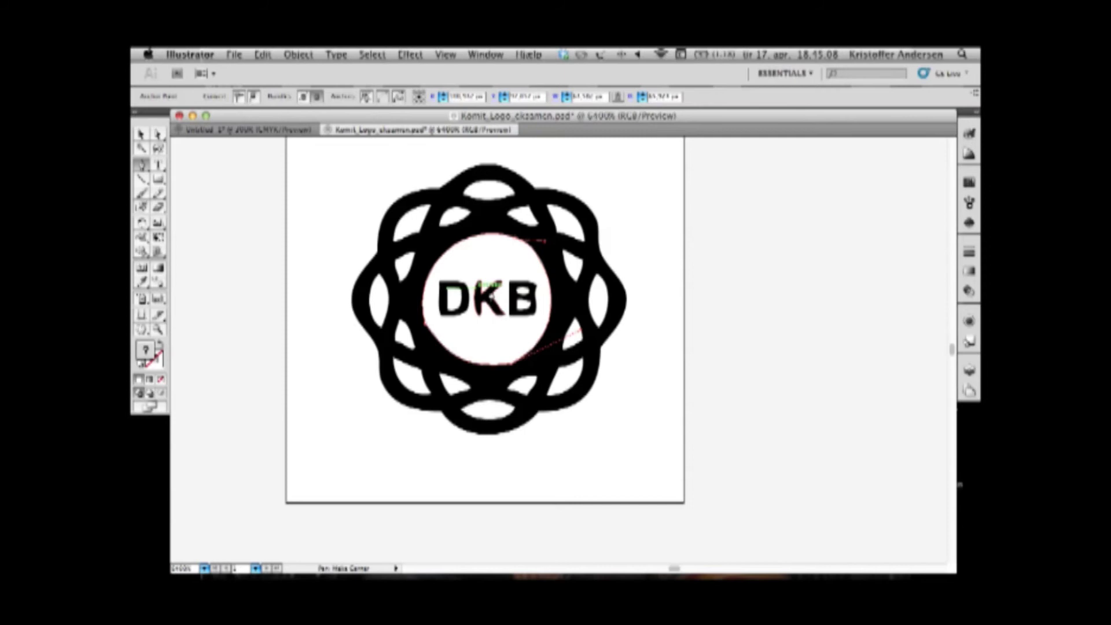
{"action": "scroll", "coordinate": [491, 285], "scroll_direction": "up", "scroll_amount": 1}
{"action": "scroll", "coordinate": [493, 301], "scroll_direction": "down", "scroll_amount": 2}
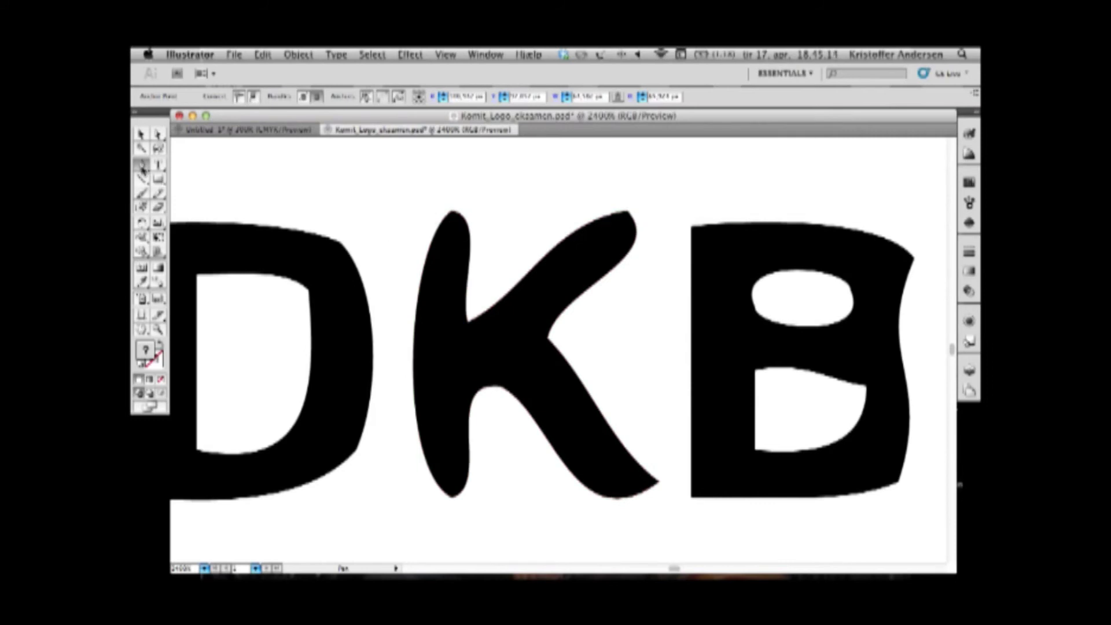
{"action": "left_click", "coordinate": [143, 169]}
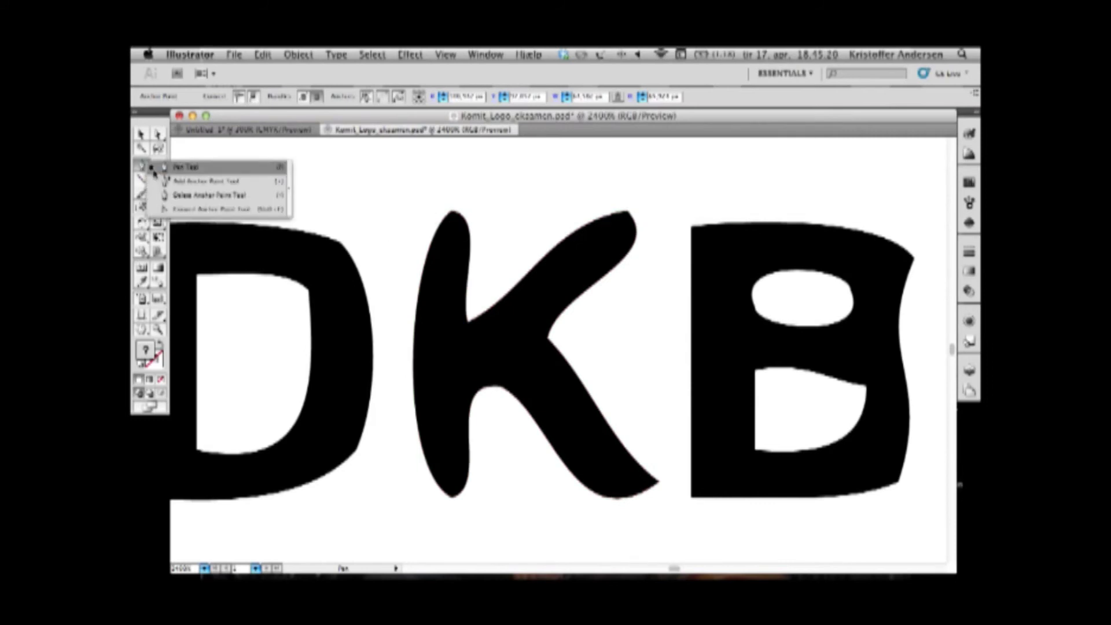
{"action": "left_click", "coordinate": [161, 181]}
{"action": "left_click", "coordinate": [436, 232]}
{"action": "left_click", "coordinate": [140, 134]}
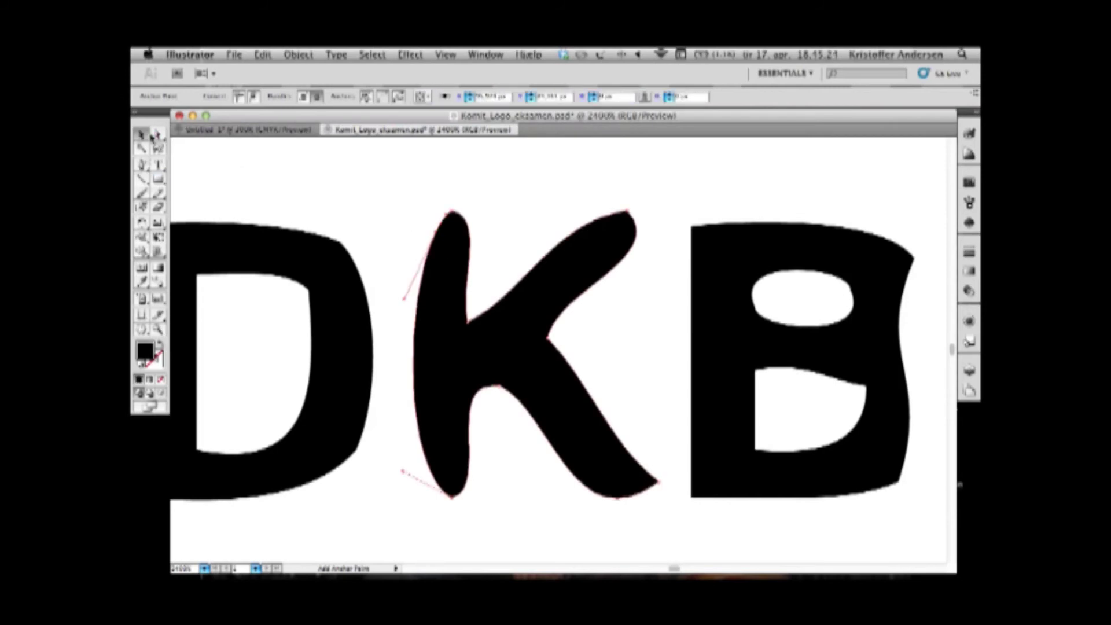
{"action": "left_click", "coordinate": [158, 134]}
{"action": "left_click_drag", "start_coordinate": [438, 238], "coordinate": [424, 216]}
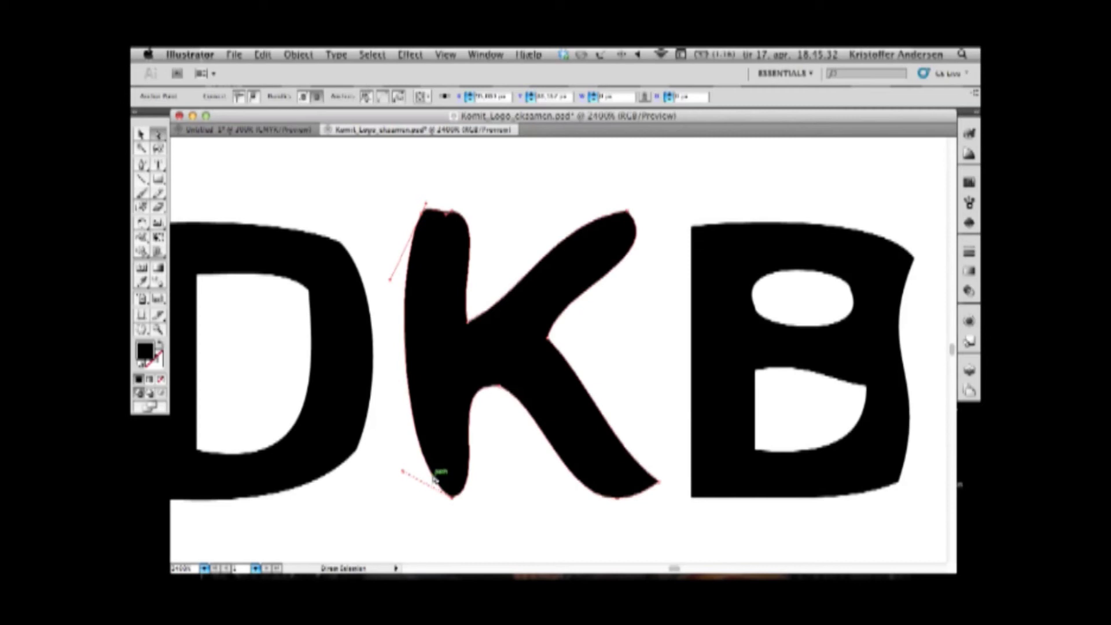
Step: Add an anchor point at the lower left of the K's stem and move it outward to form the stem's bottom corner
{"action": "left_click_drag", "start_coordinate": [142, 165], "coordinate": [157, 164]}
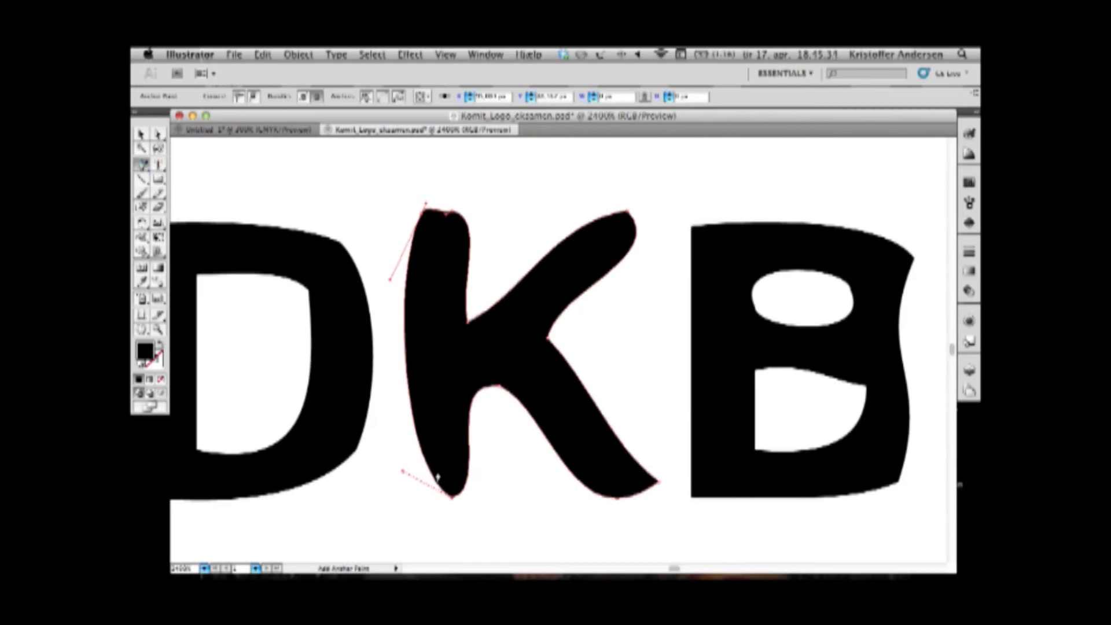
{"action": "left_click", "coordinate": [434, 471]}
{"action": "left_click", "coordinate": [158, 135]}
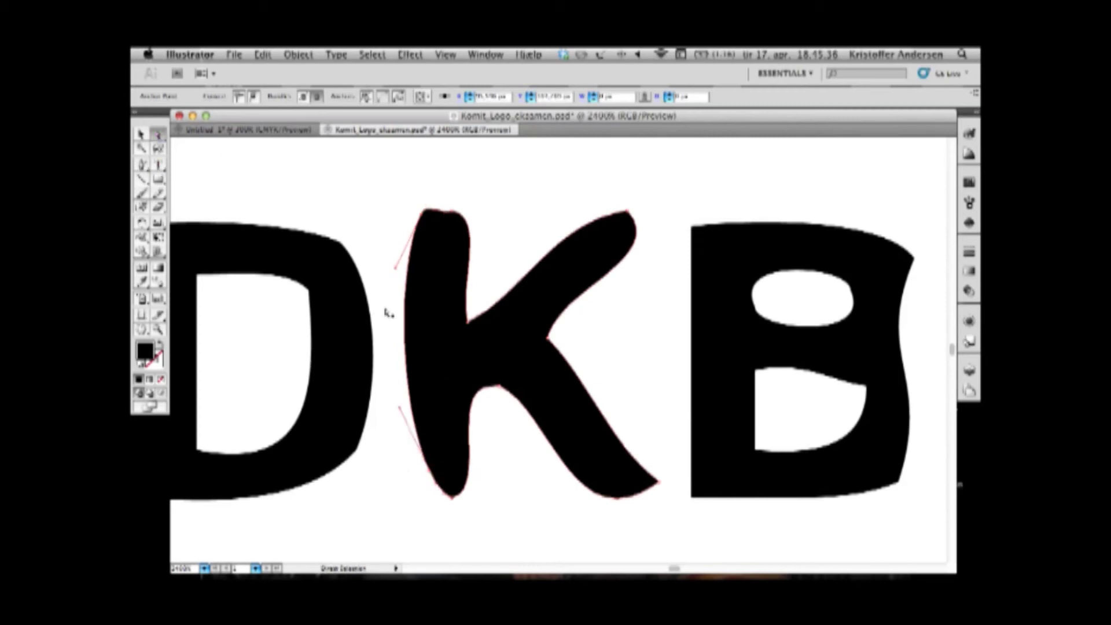
{"action": "mouse_move", "coordinate": [439, 488]}
{"action": "left_mouse_down"}
{"action": "mouse_move", "coordinate": [437, 470]}
{"action": "mouse_move", "coordinate": [426, 494]}
{"action": "left_mouse_up"}
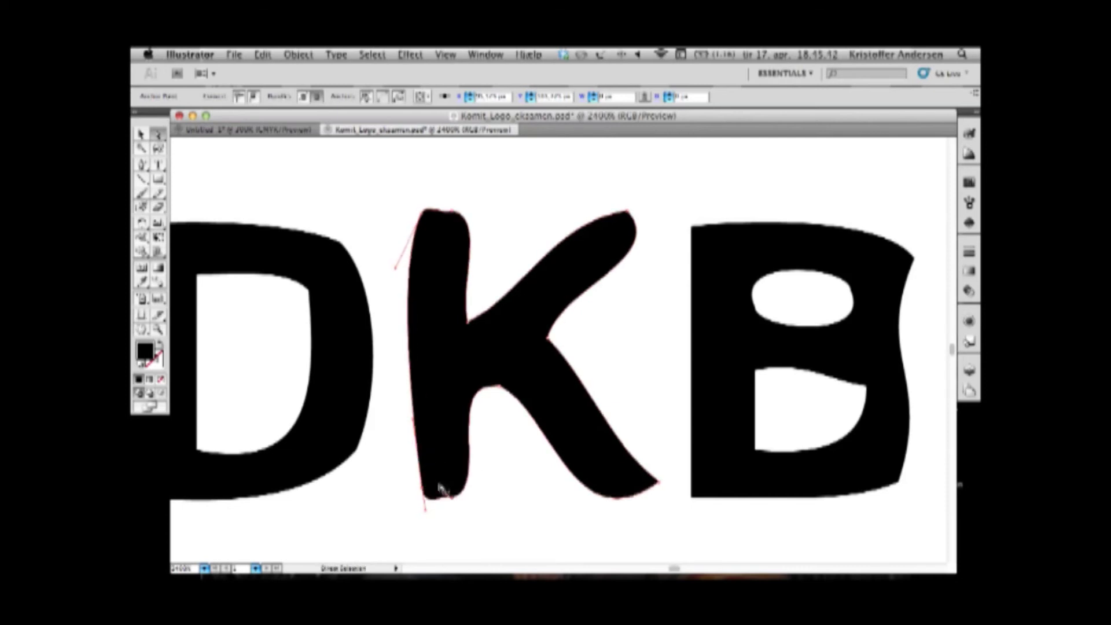
Step: Convert the K's four stem-end anchors and the anchor at its lower inner notch to corner points
{"action": "left_click", "coordinate": [148, 170]}
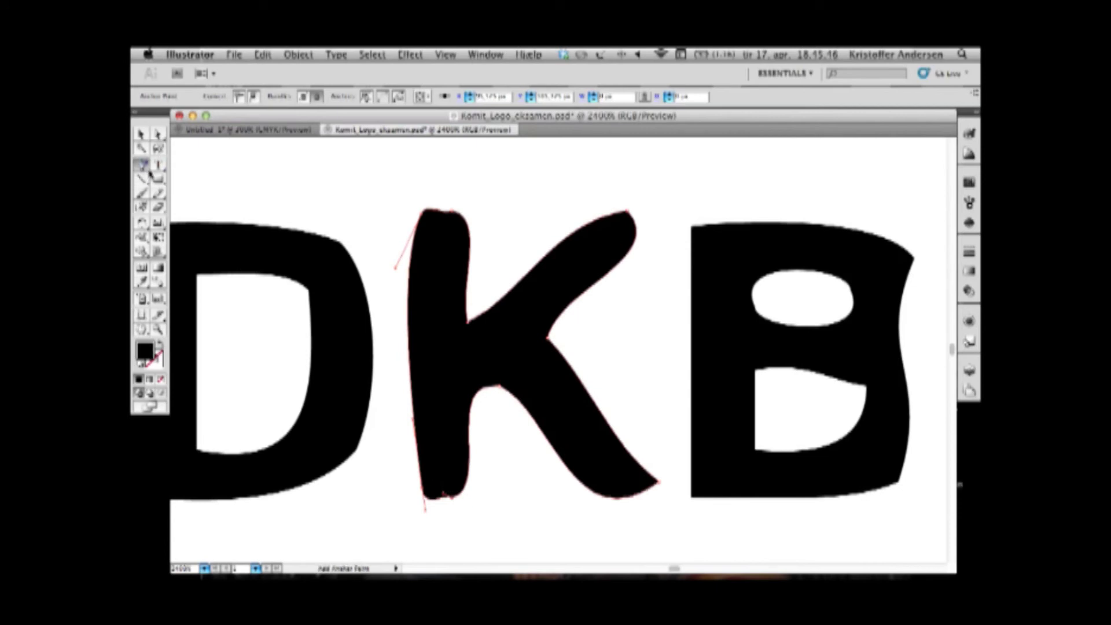
{"action": "left_click_drag", "start_coordinate": [150, 173], "coordinate": [216, 217]}
{"action": "left_click_drag", "start_coordinate": [395, 268], "coordinate": [398, 249]}
{"action": "left_click", "coordinate": [425, 215]}
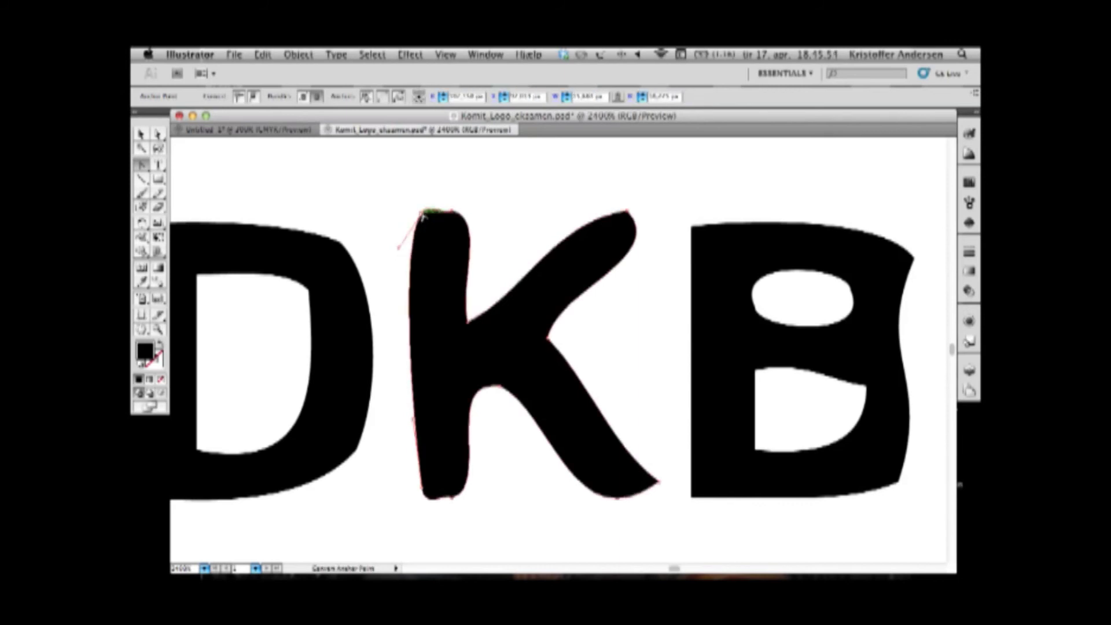
{"action": "left_click", "coordinate": [423, 216]}
{"action": "left_click", "coordinate": [429, 492]}
{"action": "left_click", "coordinate": [454, 496]}
{"action": "left_click", "coordinate": [451, 498]}
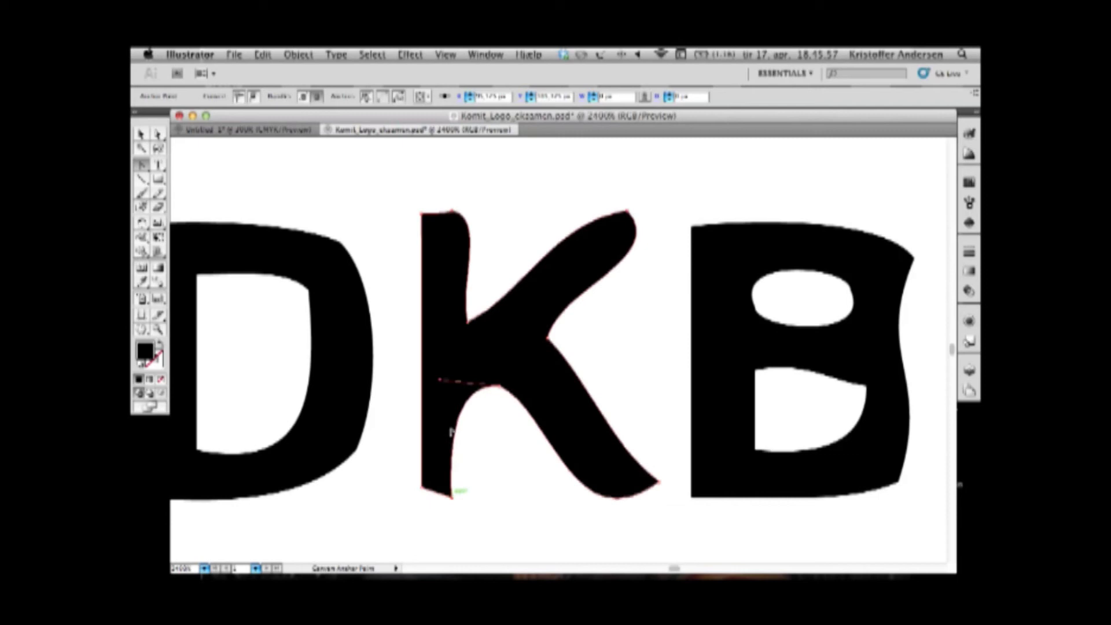
{"action": "left_click", "coordinate": [453, 213]}
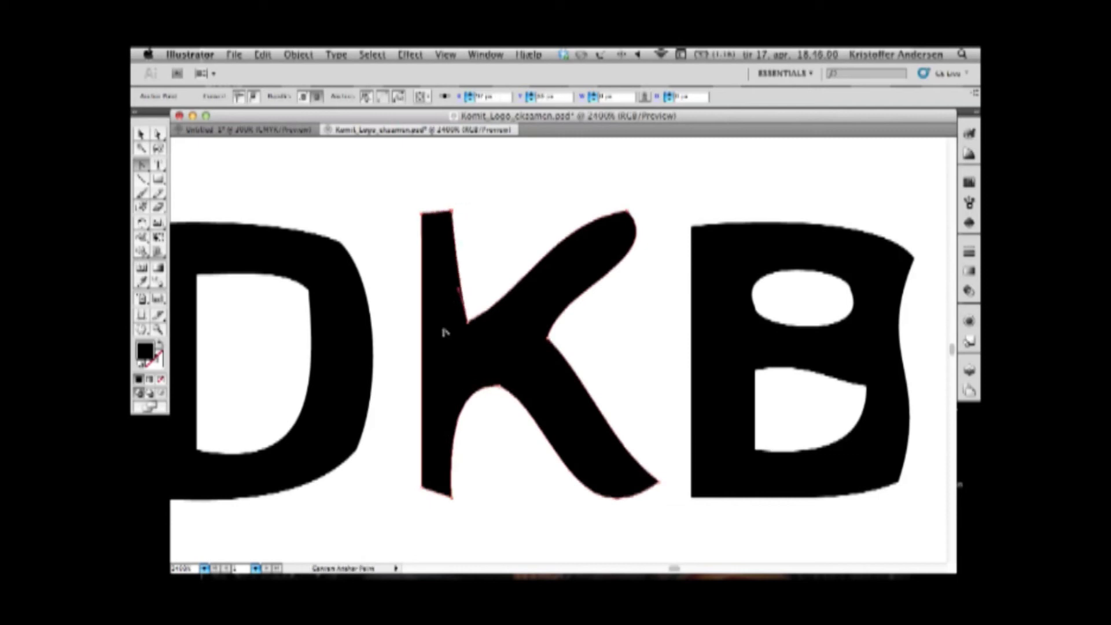
{"action": "left_click", "coordinate": [501, 386]}
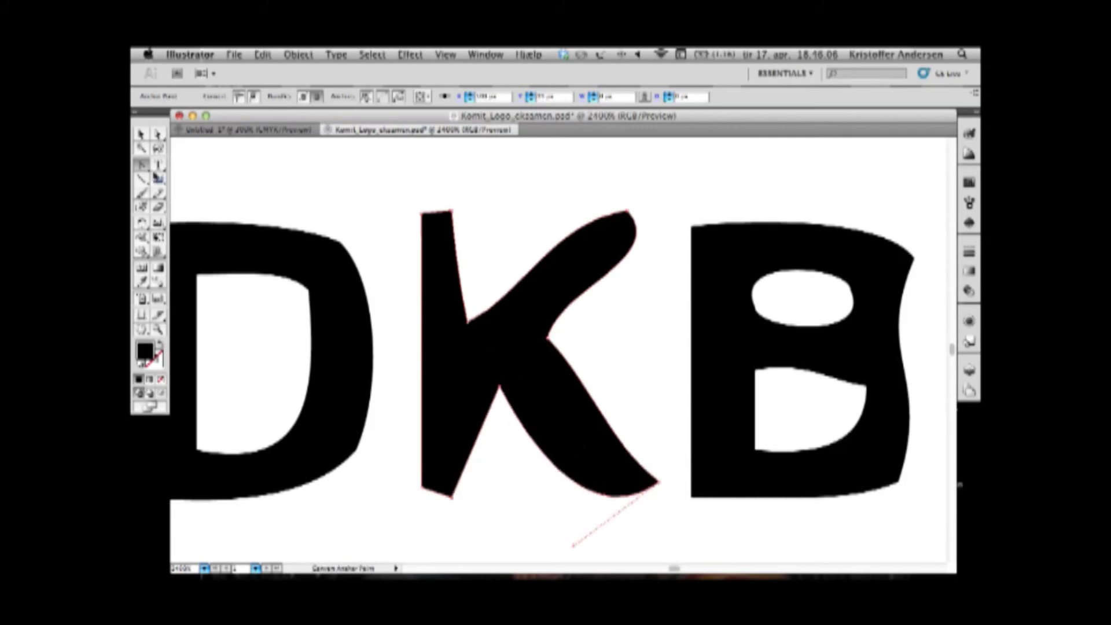
Step: Move the stem's two right-hand corners and the lower inner notch anchor of the K to give the stem straight, level edges
{"action": "left_click", "coordinate": [158, 133]}
{"action": "left_click", "coordinate": [455, 495]}
{"action": "left_click_drag", "start_coordinate": [457, 496], "coordinate": [462, 488]}
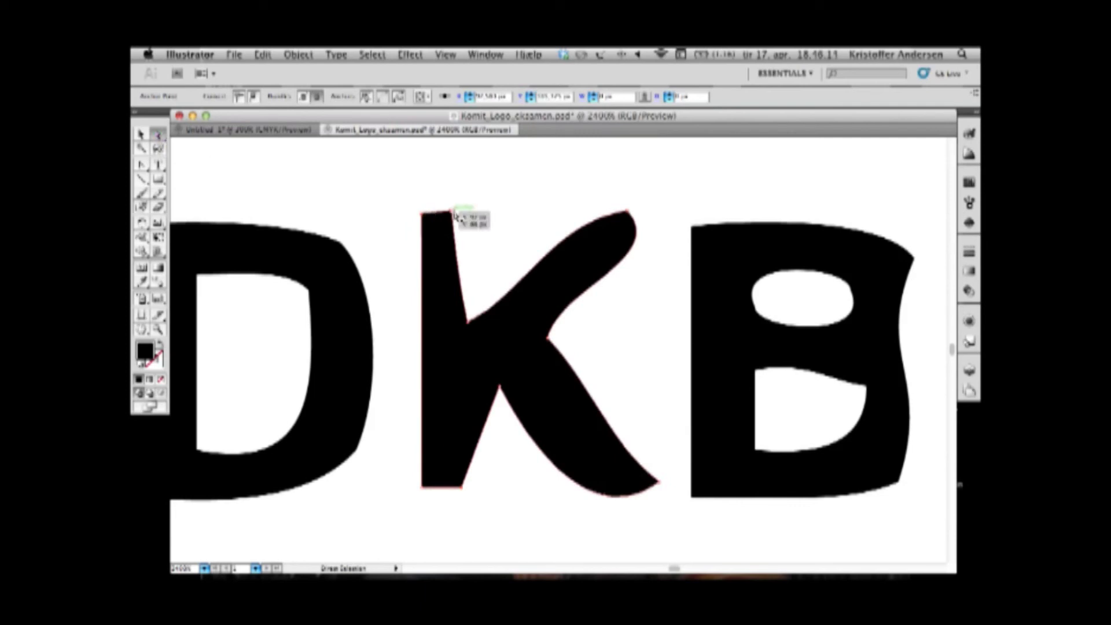
{"action": "left_click_drag", "start_coordinate": [454, 215], "coordinate": [459, 218]}
{"action": "left_click_drag", "start_coordinate": [500, 387], "coordinate": [465, 384]}
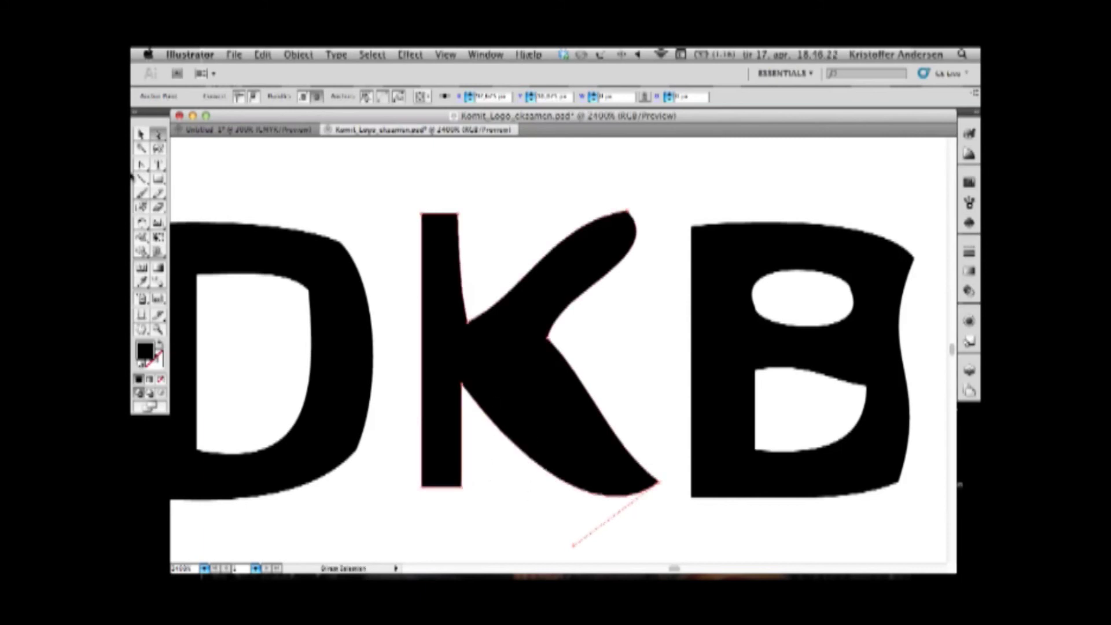
{"action": "mouse_move", "coordinate": [145, 170]}
{"action": "left_mouse_down"}
{"action": "mouse_move", "coordinate": [155, 180]}
{"action": "mouse_move", "coordinate": [153, 163]}
{"action": "mouse_move", "coordinate": [145, 166]}
{"action": "left_mouse_up"}
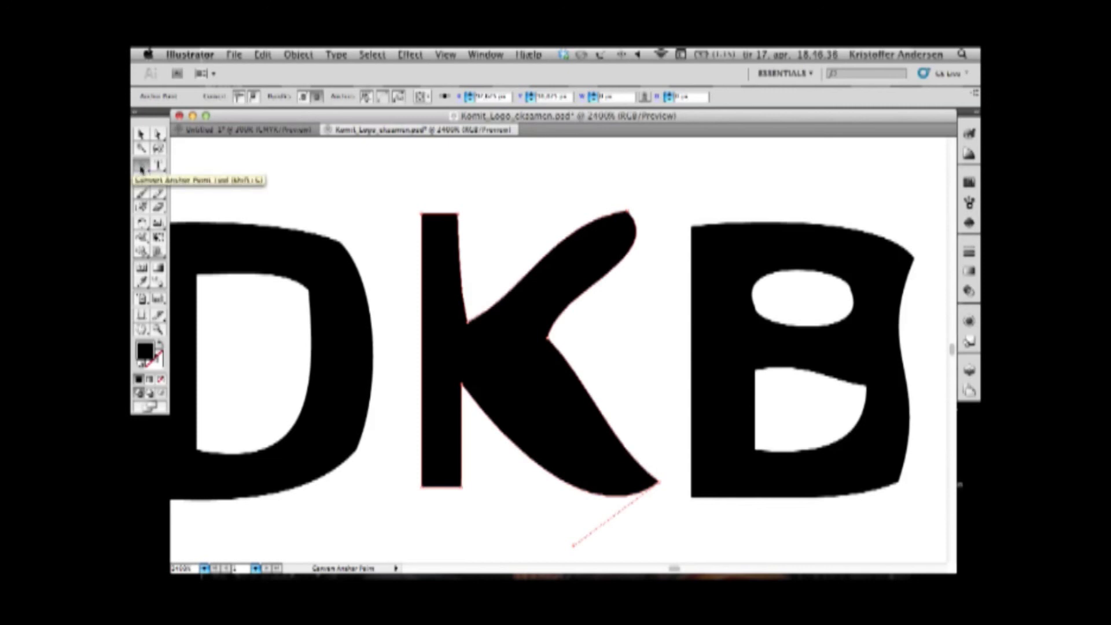
{"action": "left_click", "coordinate": [158, 135]}
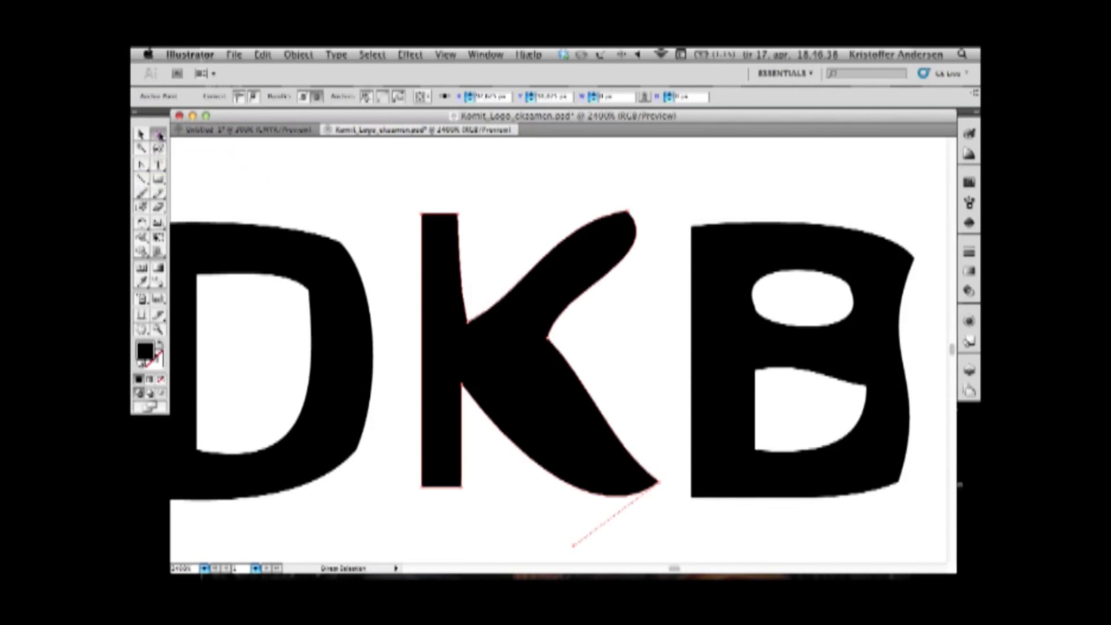
{"action": "mouse_move", "coordinate": [460, 215]}
{"action": "left_mouse_down"}
{"action": "mouse_move", "coordinate": [519, 231]}
{"action": "mouse_move", "coordinate": [458, 215]}
{"action": "left_mouse_up"}
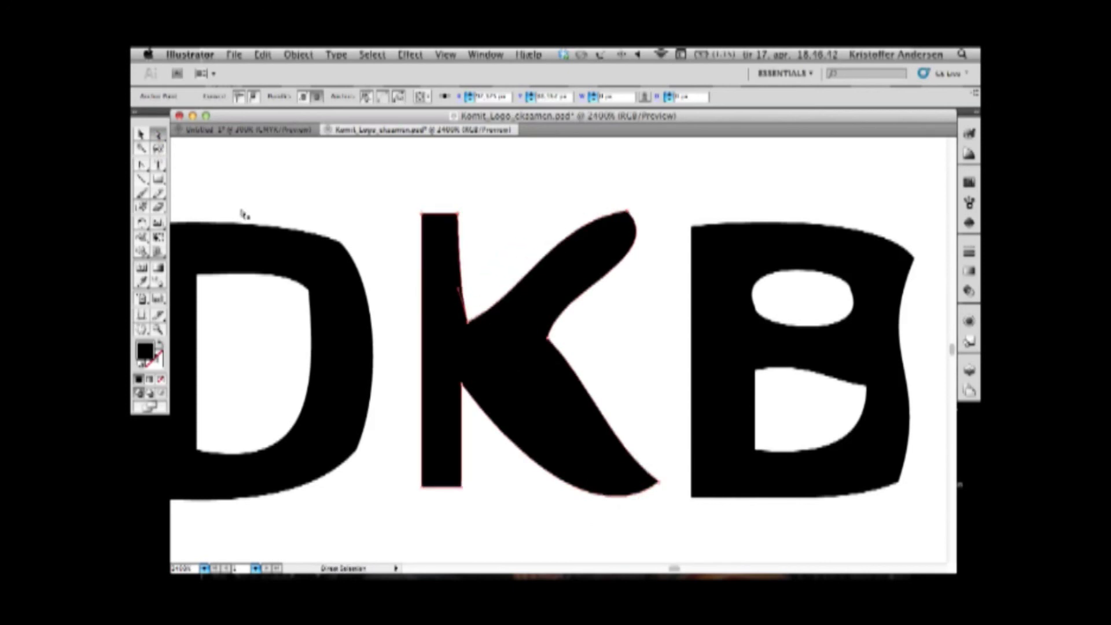
Step: Try reshaping the tip of the K's upper arm by pulling out its direction handles, and undo the change
{"action": "left_click", "coordinate": [143, 169]}
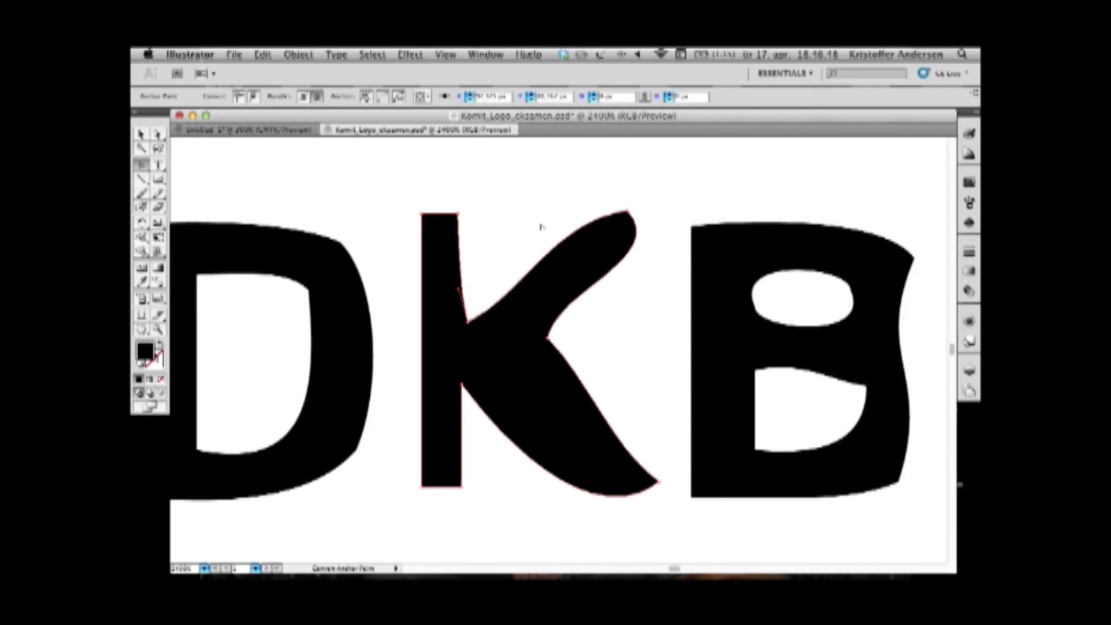
{"action": "left_click_drag", "start_coordinate": [628, 212], "coordinate": [755, 352]}
{"action": "key", "text": "super+z"}
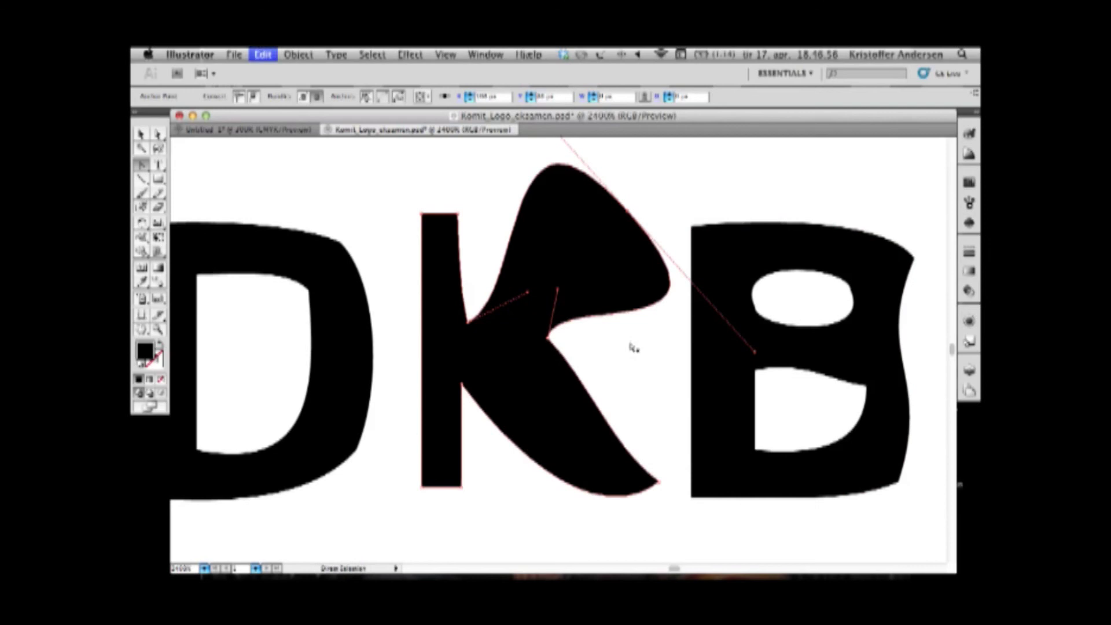
Step: Add anchor points to the right edge of the K's stem above the upper notch and delete the extra one to straighten the edge
{"action": "left_click", "coordinate": [149, 170]}
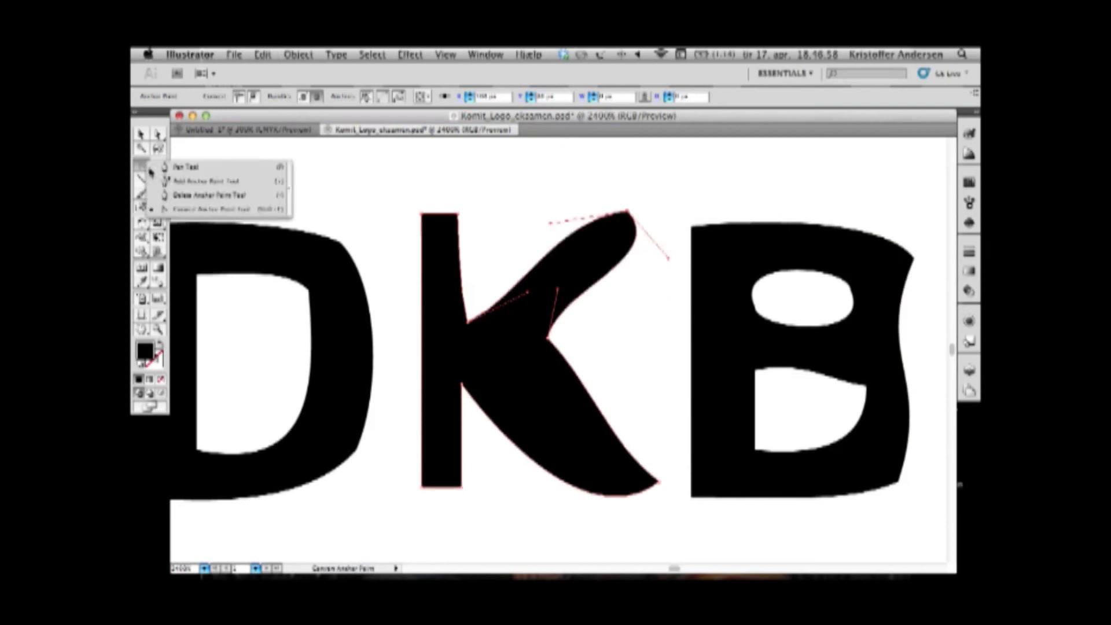
{"action": "left_click", "coordinate": [170, 181]}
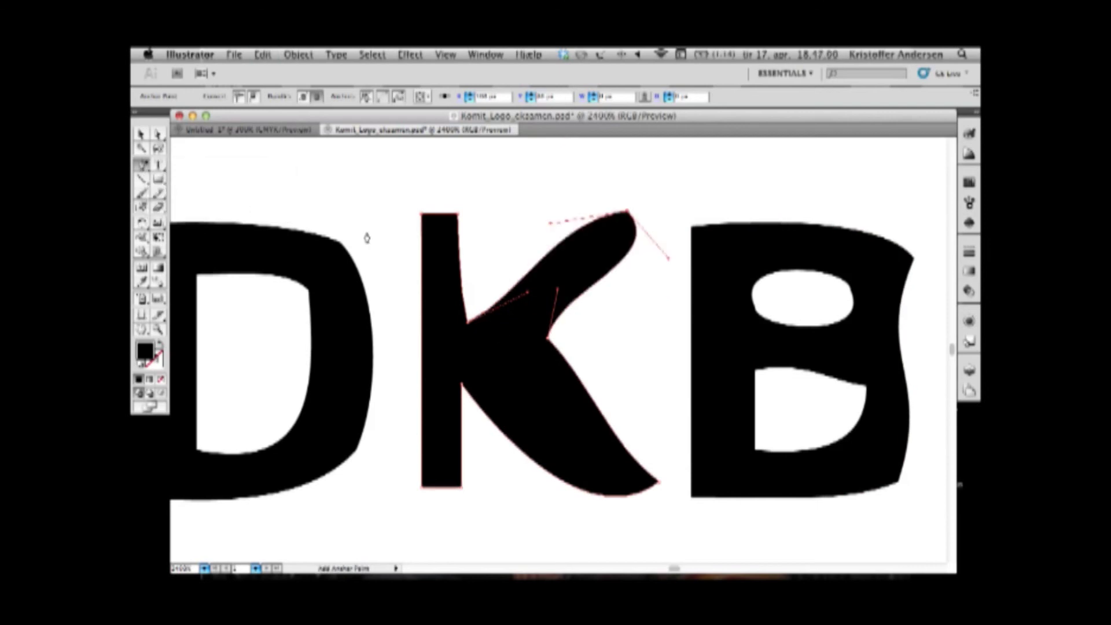
{"action": "left_click", "coordinate": [462, 292]}
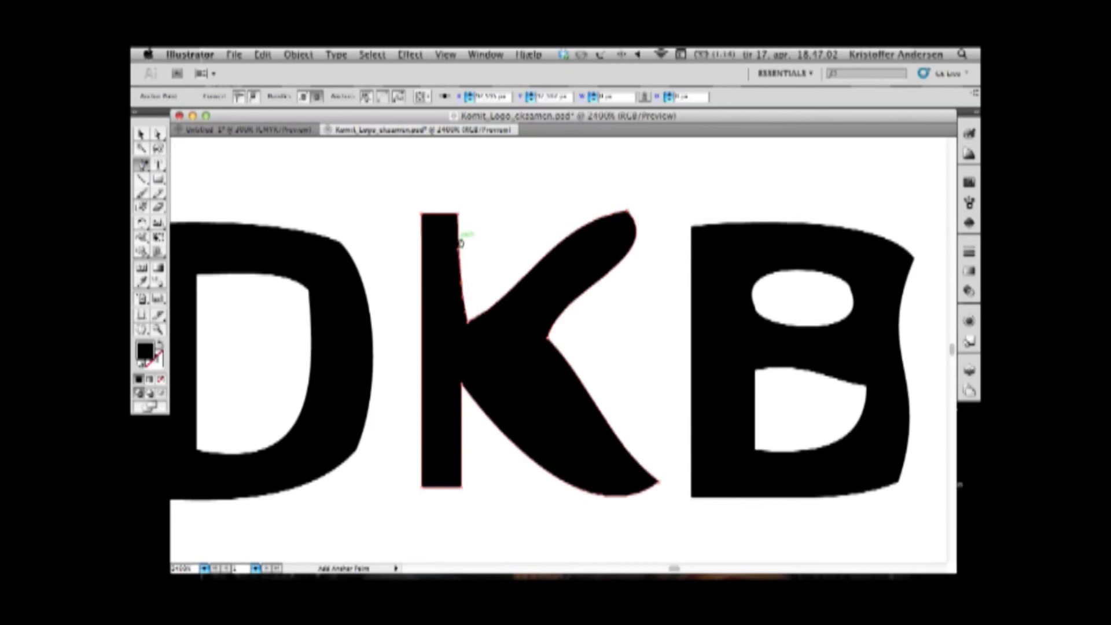
{"action": "left_click", "coordinate": [474, 312]}
{"action": "left_click_drag", "start_coordinate": [142, 171], "coordinate": [189, 199]}
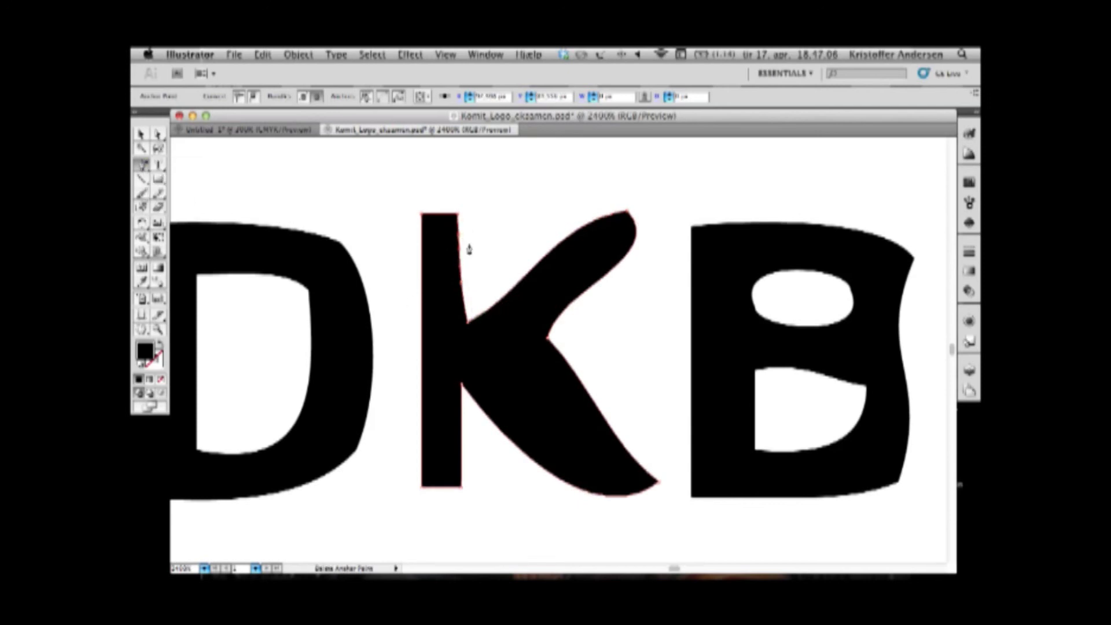
{"action": "left_click", "coordinate": [463, 288]}
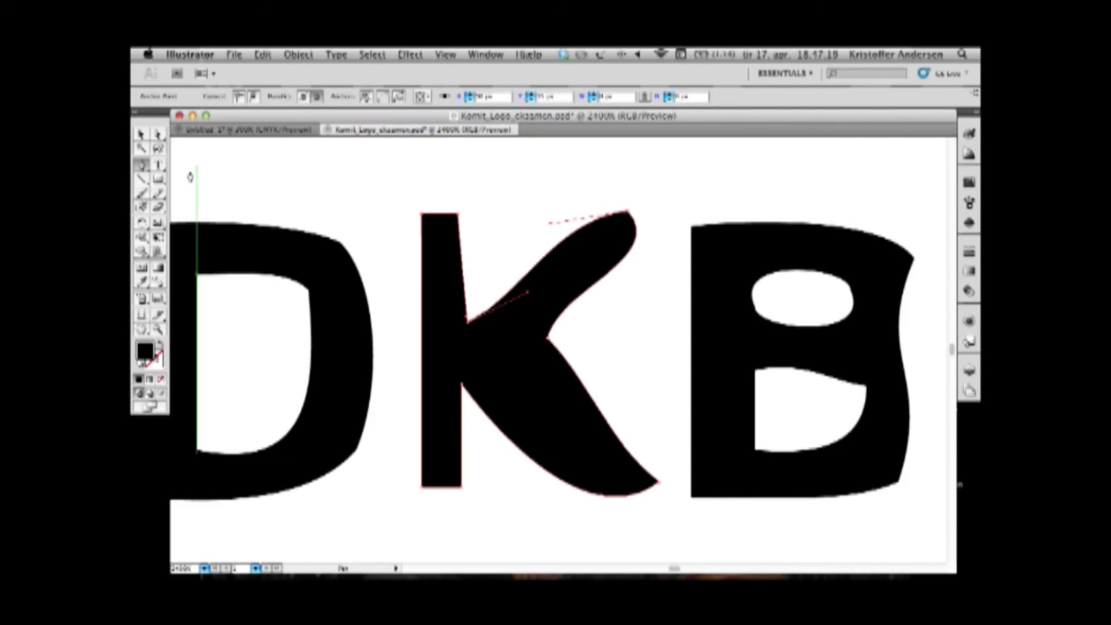
Step: Add an anchor point midway along the upper edge of the K's upper arm and remove it again to flatten the curve
{"action": "left_click_drag", "start_coordinate": [145, 172], "coordinate": [179, 166]}
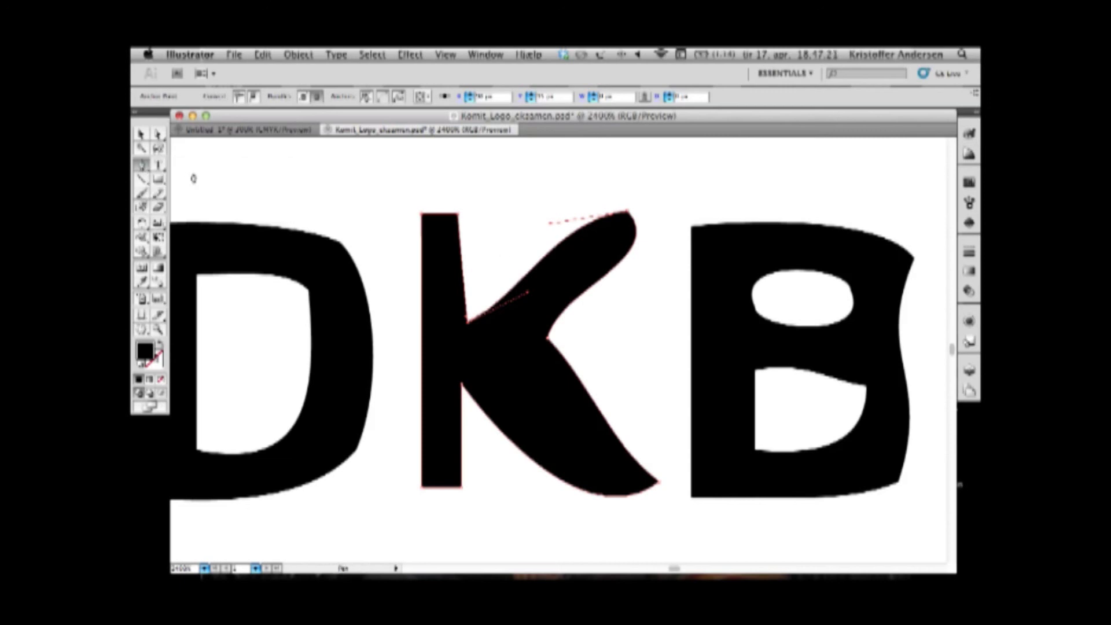
{"action": "left_click", "coordinate": [544, 259]}
{"action": "left_click_drag", "start_coordinate": [542, 261], "coordinate": [539, 267]}
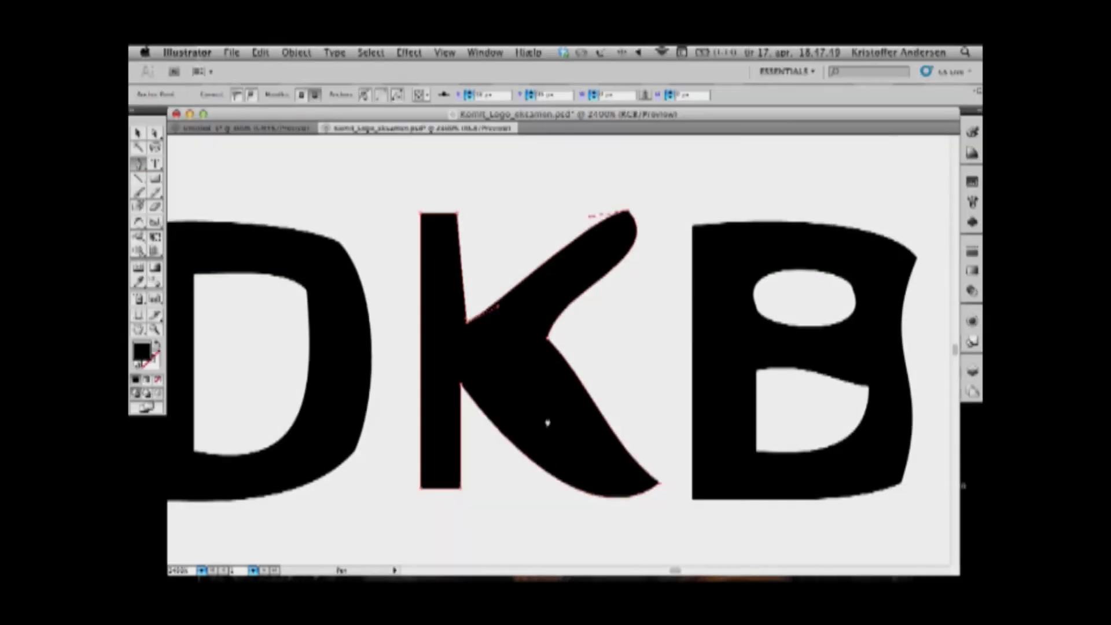